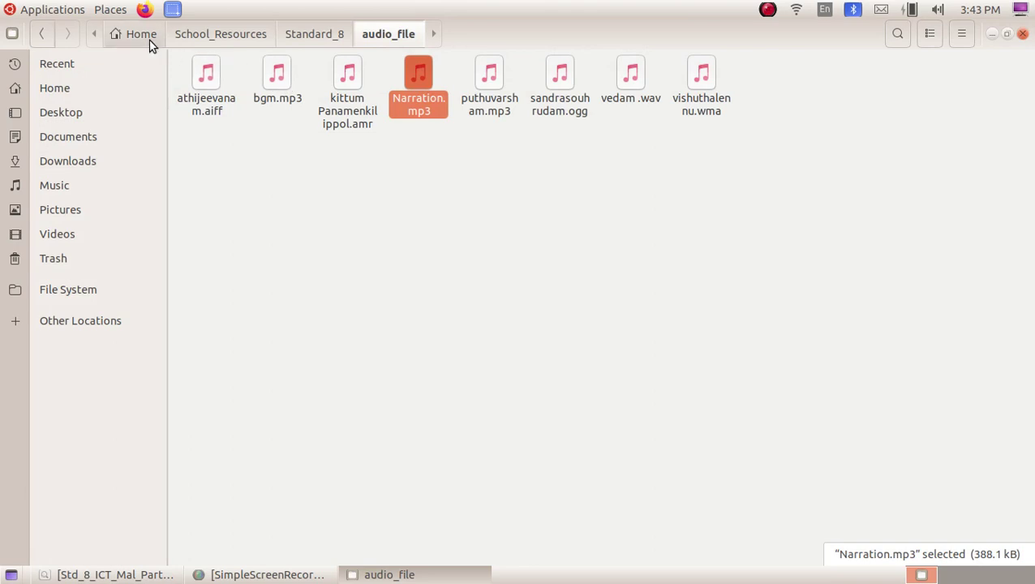
Open kavitha.aup from the Students_Works_8 folder in the home directory and reduce the height of its audio track
{"action": "left_click", "coordinate": [148, 37]}
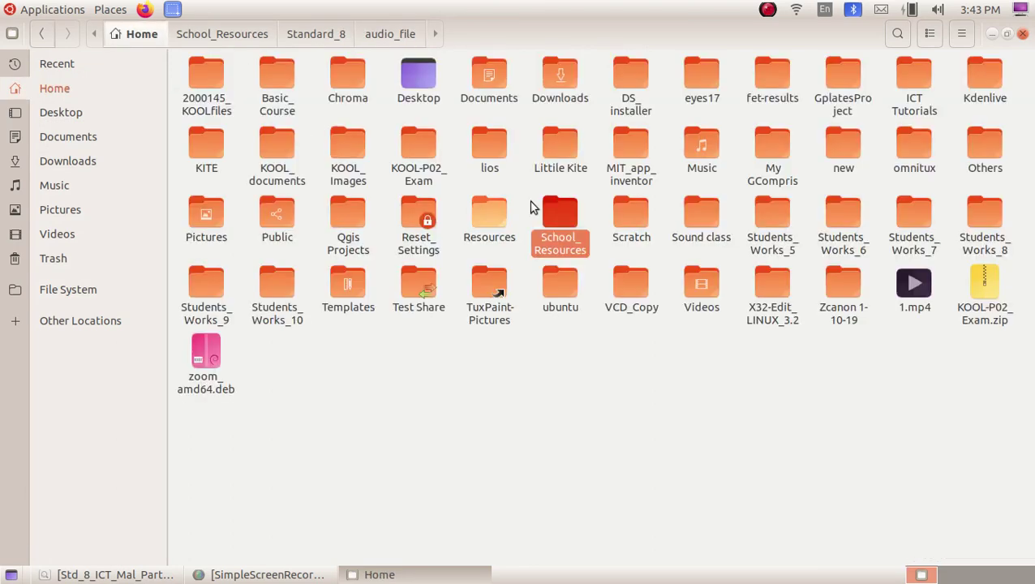
{"action": "double_click", "coordinate": [994, 231]}
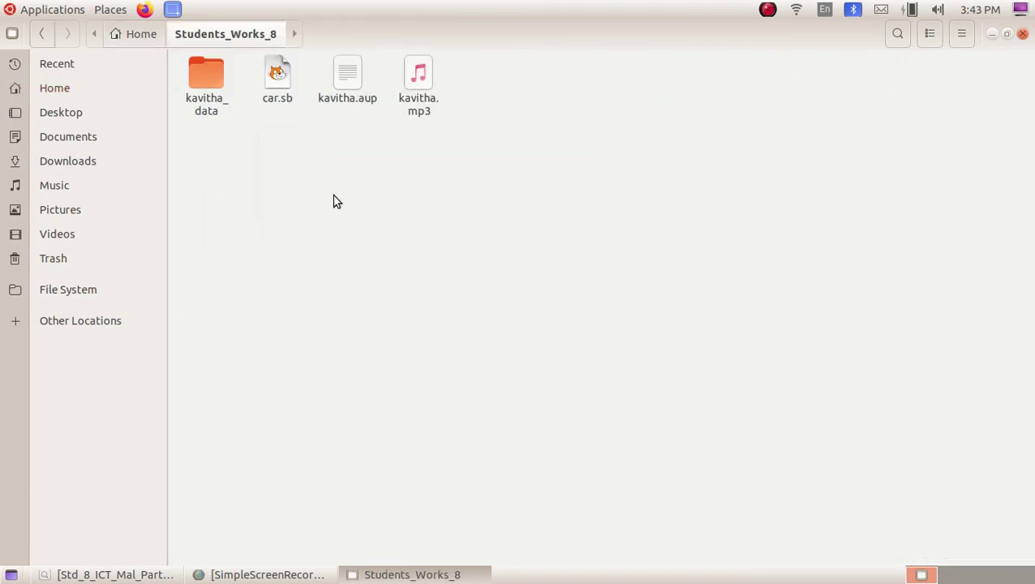
{"action": "left_click", "coordinate": [357, 89]}
{"action": "left_click", "coordinate": [355, 141]}
{"action": "double_click", "coordinate": [345, 90]}
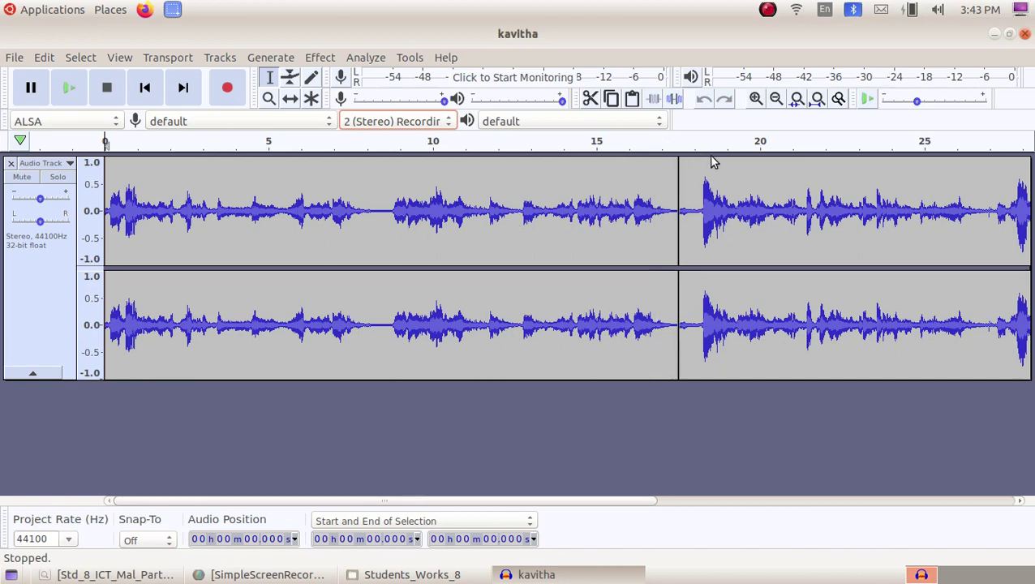
{"action": "left_click", "coordinate": [775, 100]}
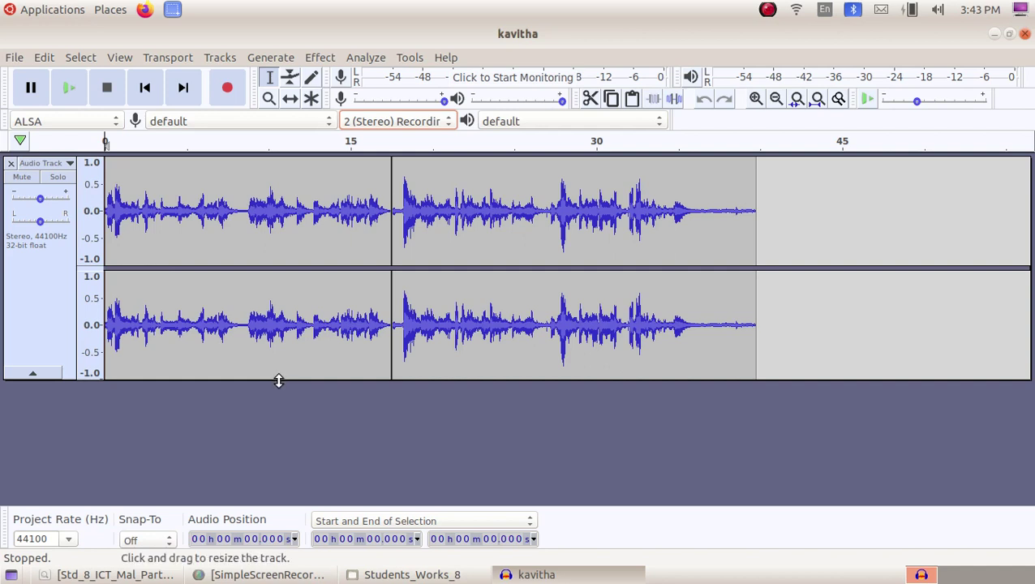
{"action": "left_click_drag", "start_coordinate": [278, 380], "coordinate": [277, 275]}
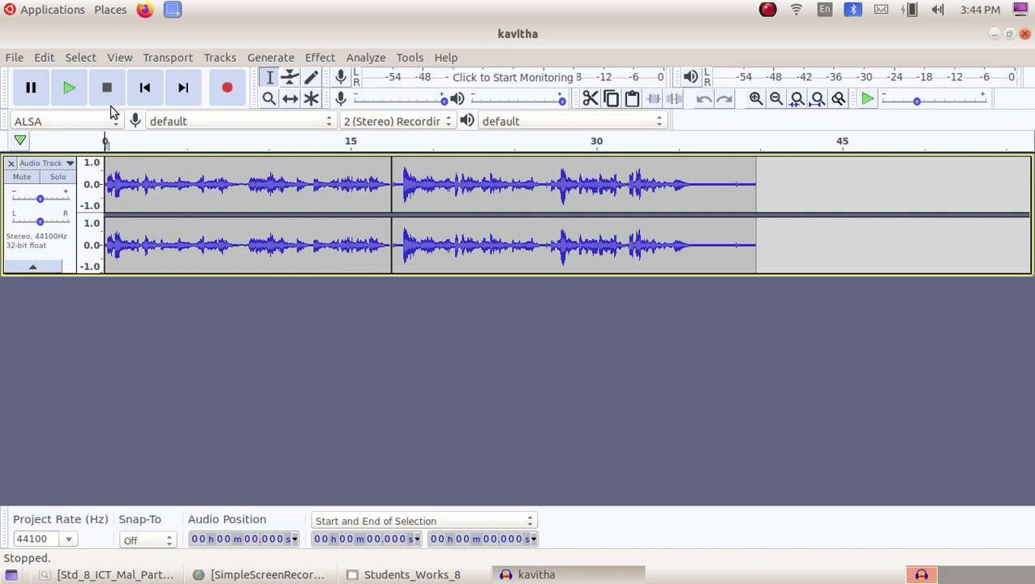
Import bgm.mp3 from School_Resources/Standard_8/audio_file into the project and reduce the height of both tracks
{"action": "left_click", "coordinate": [14, 57]}
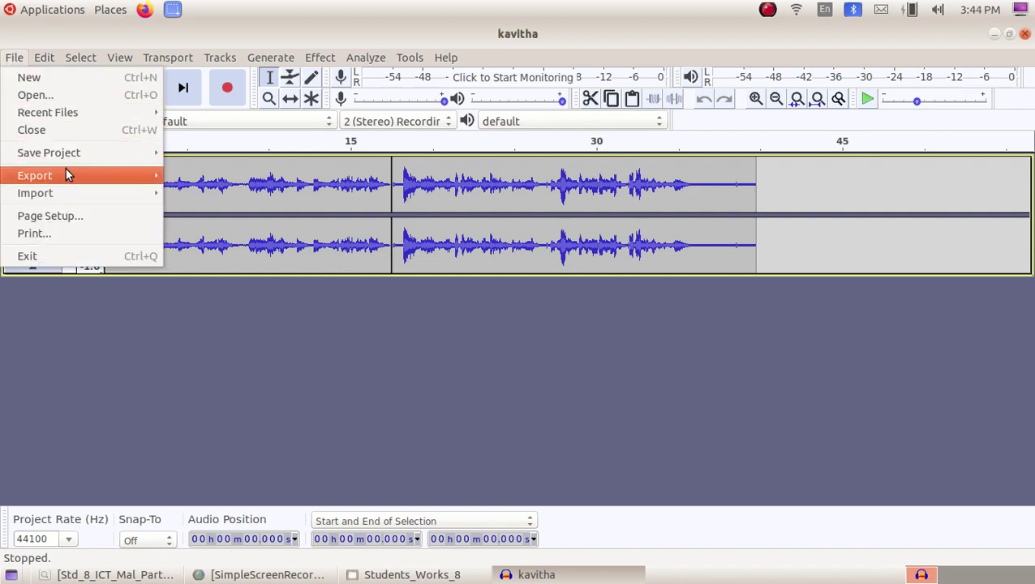
{"action": "mouse_move", "coordinate": [67, 193]}
{"action": "left_click", "coordinate": [207, 193]}
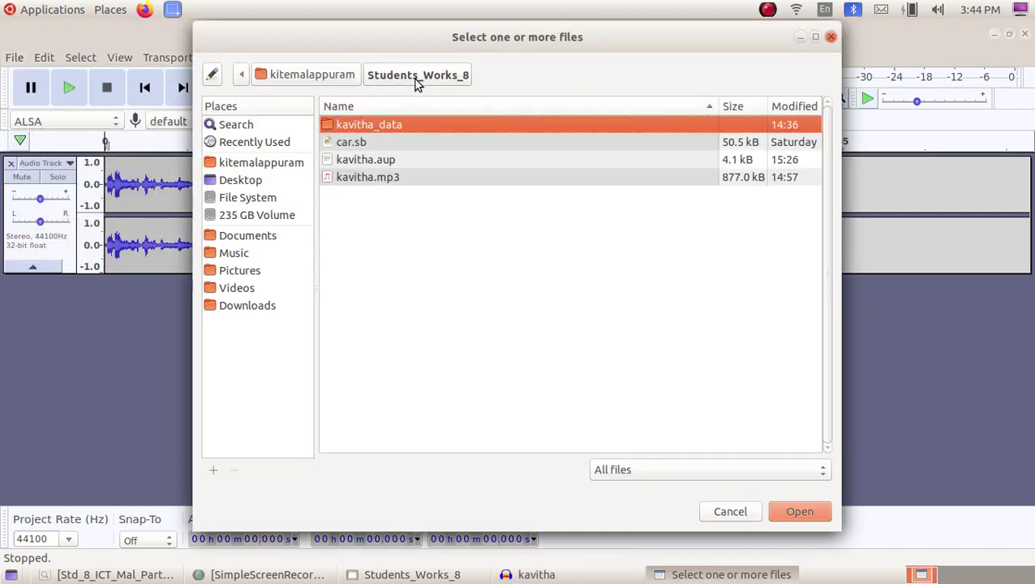
{"action": "left_click", "coordinate": [323, 75]}
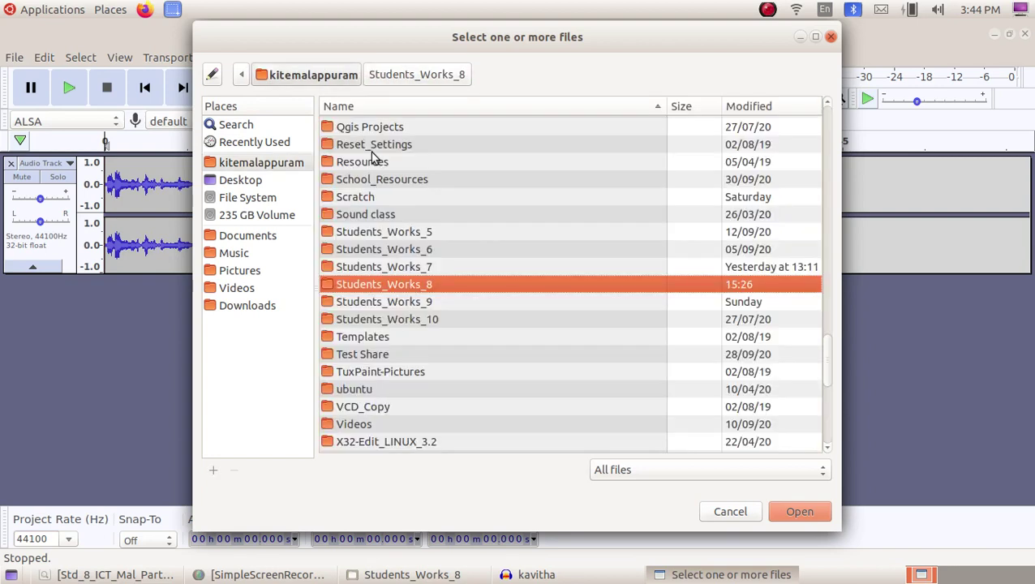
{"action": "scroll", "coordinate": [414, 258], "scroll_direction": "down", "scroll_amount": 2}
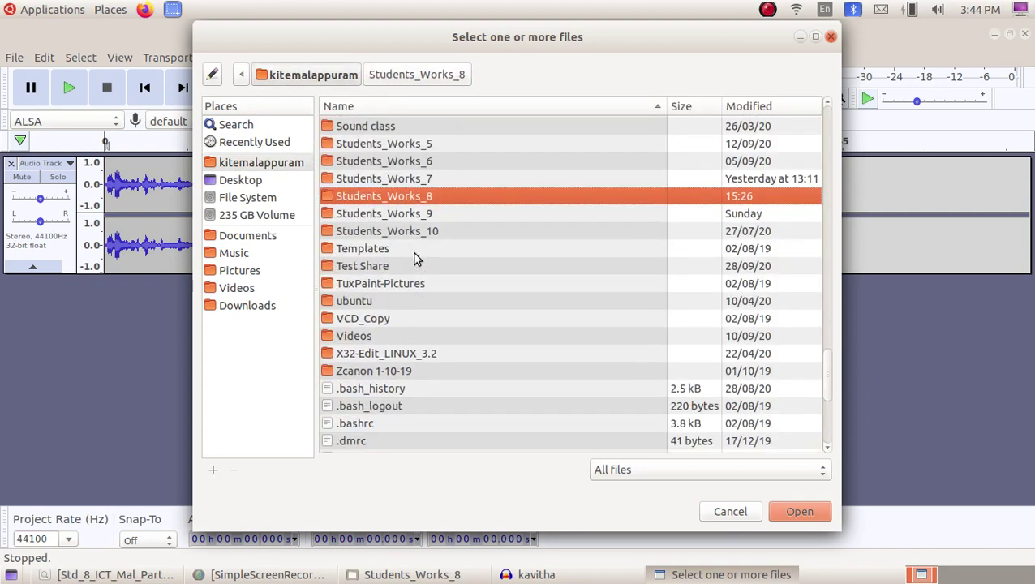
{"action": "scroll", "coordinate": [420, 275], "scroll_direction": "up", "scroll_amount": 2}
{"action": "left_click", "coordinate": [413, 185]}
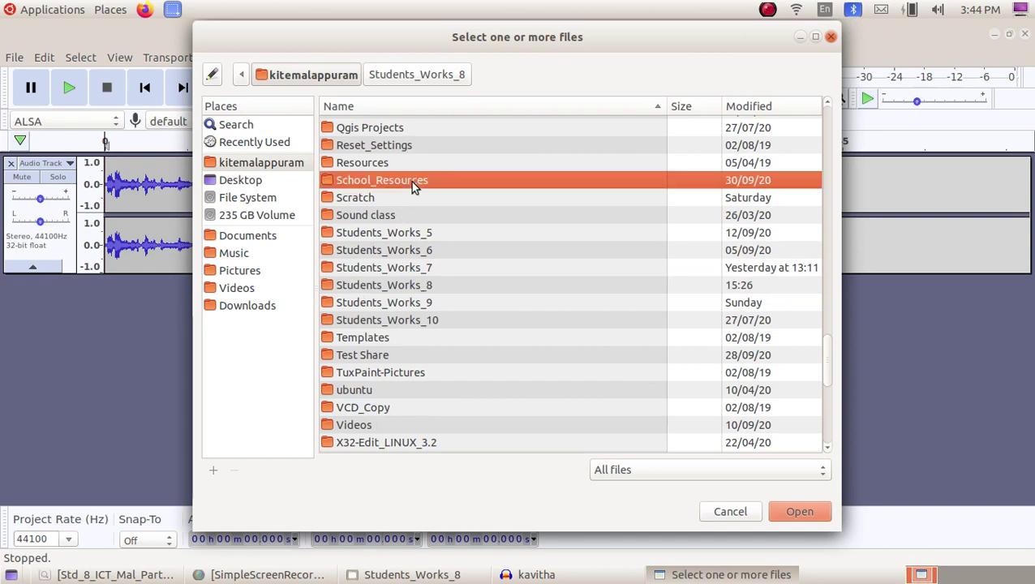
{"action": "double_click", "coordinate": [412, 184]}
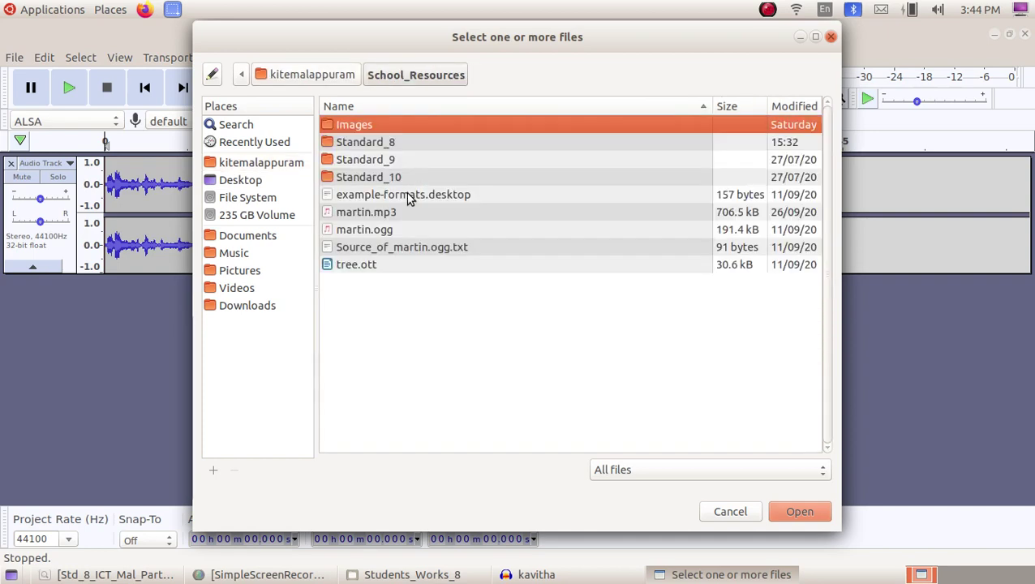
{"action": "double_click", "coordinate": [412, 143]}
{"action": "double_click", "coordinate": [407, 125]}
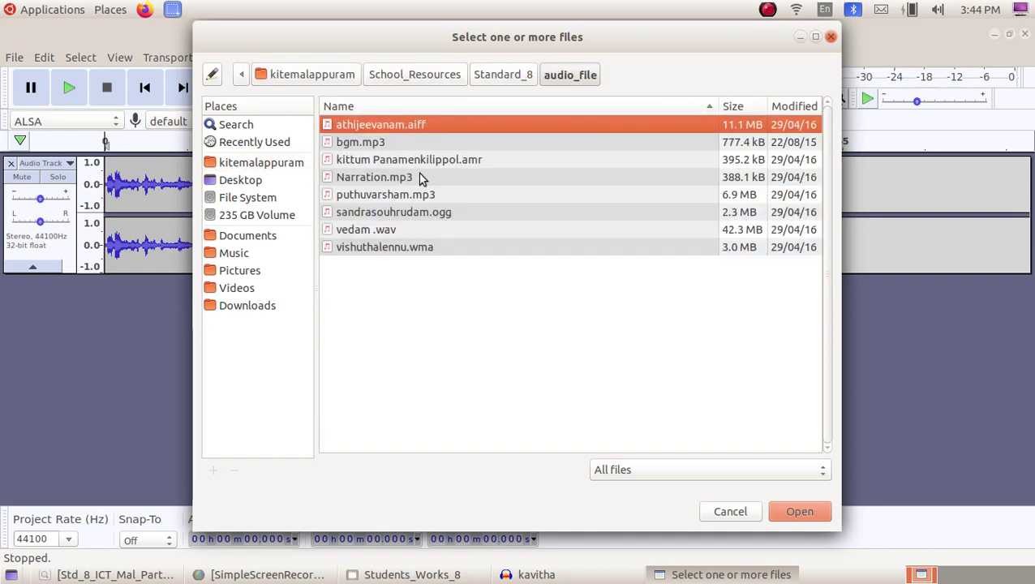
{"action": "left_click", "coordinate": [399, 143]}
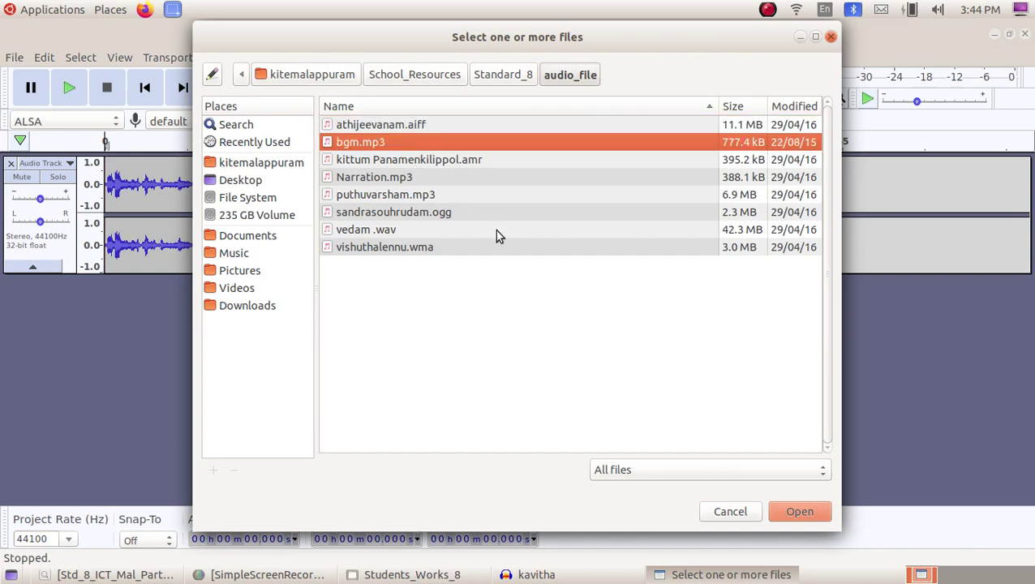
{"action": "left_click", "coordinate": [785, 513]}
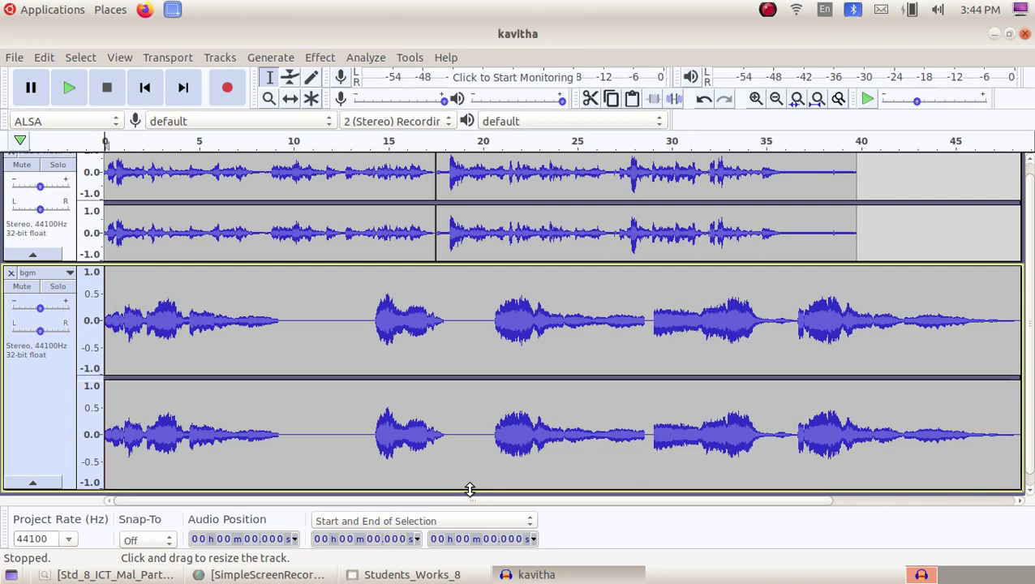
{"action": "left_click_drag", "start_coordinate": [470, 489], "coordinate": [459, 354]}
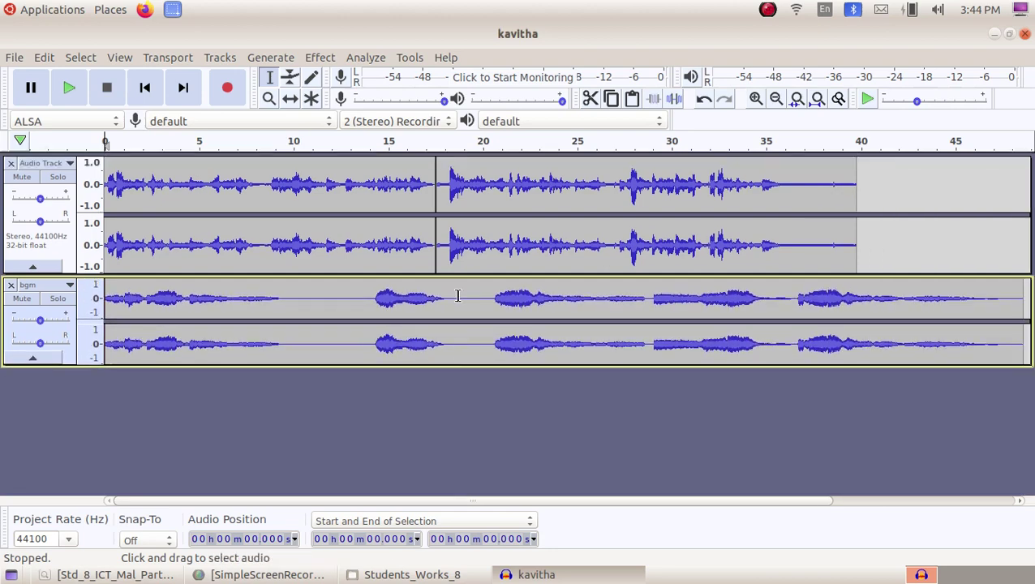
{"action": "left_click_drag", "start_coordinate": [460, 275], "coordinate": [460, 261]}
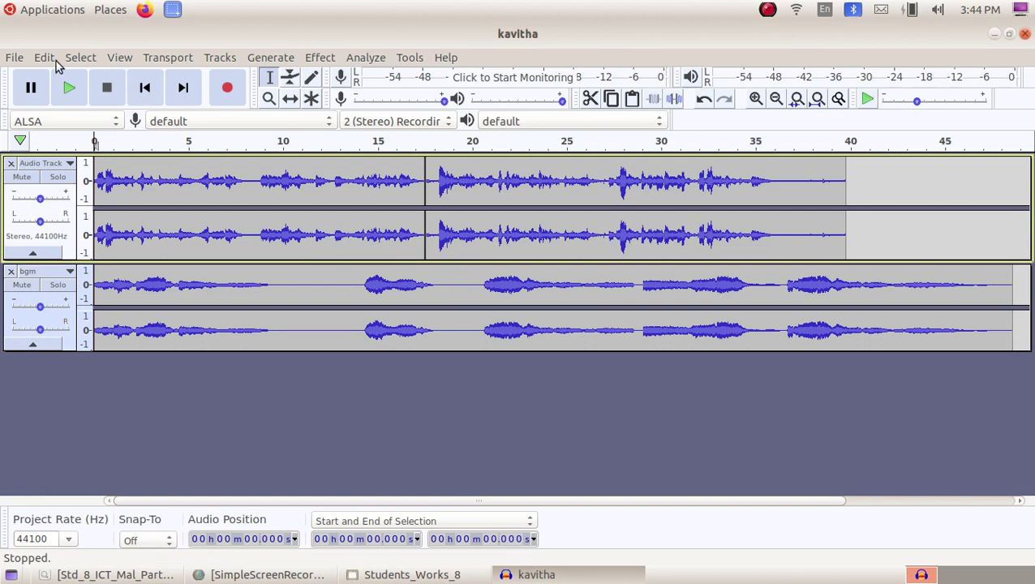
Import Narration.mp3 from the same audio_file folder and reduce the height of the narration track
{"action": "left_click", "coordinate": [14, 57]}
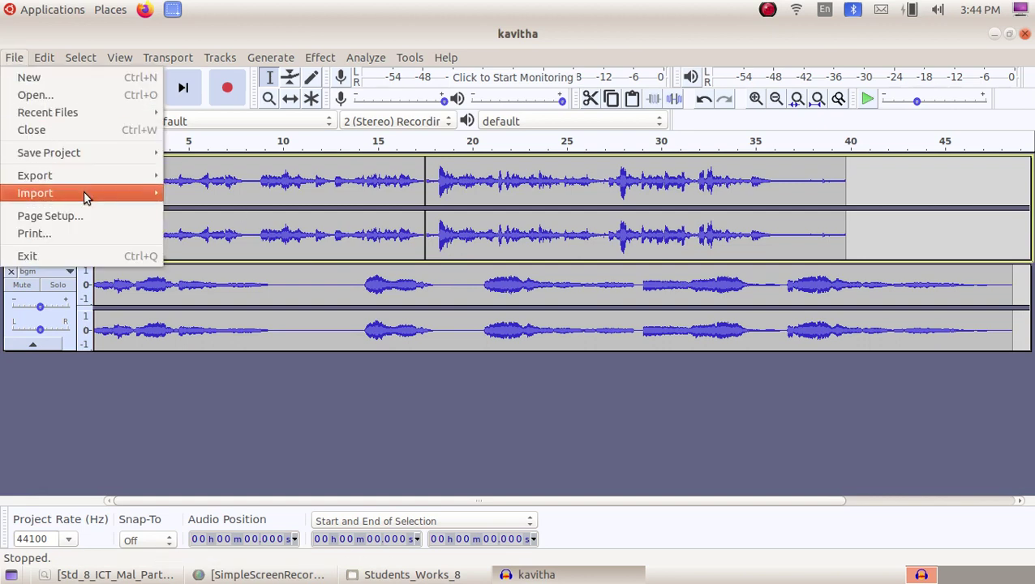
{"action": "mouse_move", "coordinate": [83, 190]}
{"action": "left_click", "coordinate": [185, 193]}
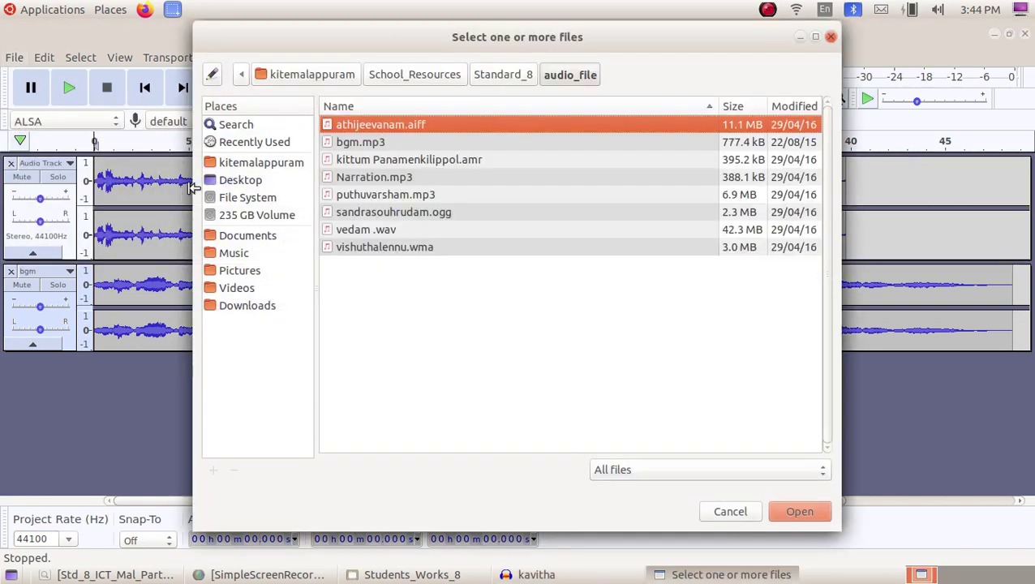
{"action": "left_click", "coordinate": [361, 180]}
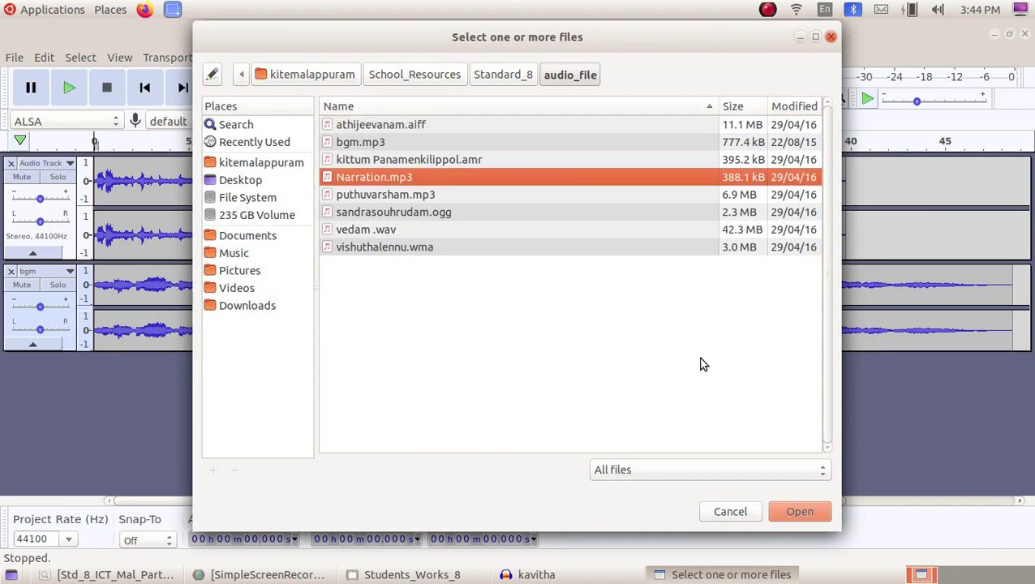
{"action": "left_click", "coordinate": [795, 510]}
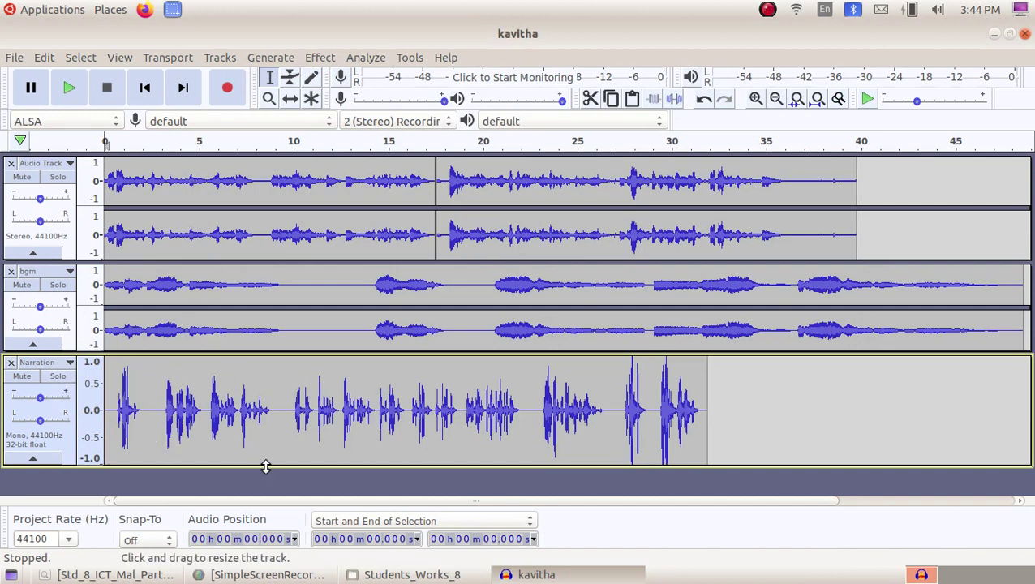
{"action": "left_click_drag", "start_coordinate": [266, 467], "coordinate": [272, 424]}
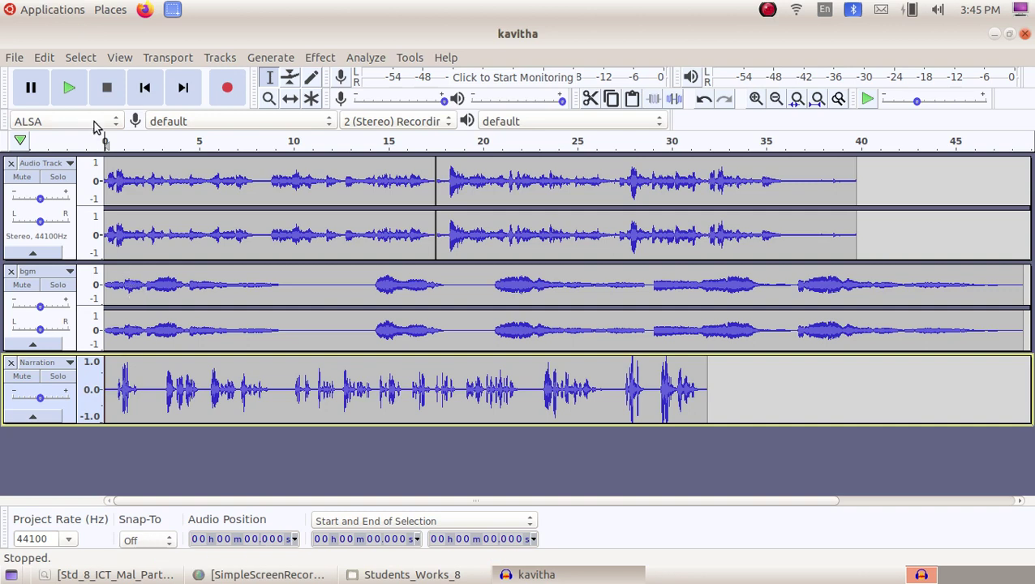
Play all three tracks together from the beginning, then stop playback
{"action": "left_click", "coordinate": [69, 88]}
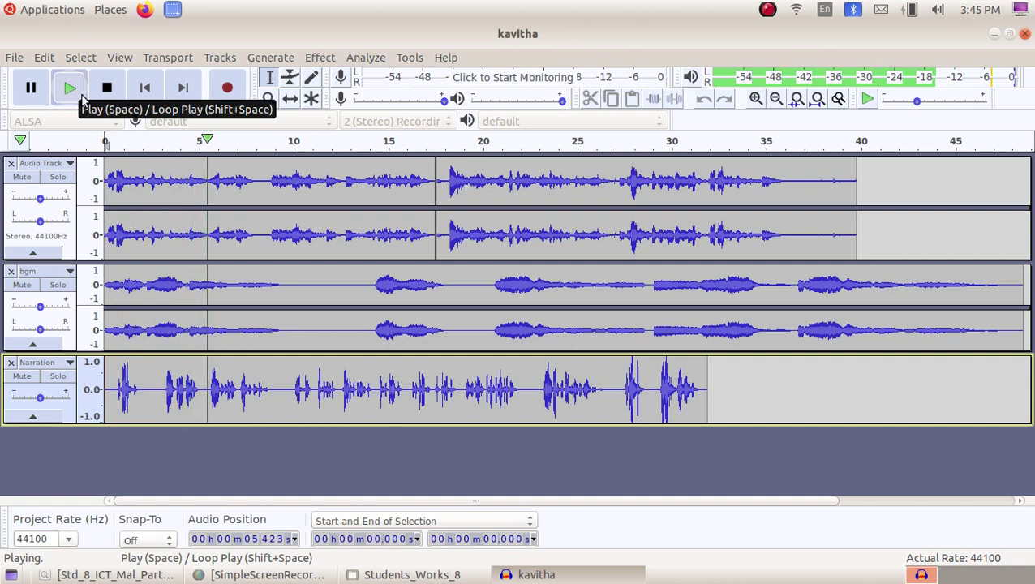
{"action": "left_click", "coordinate": [105, 90]}
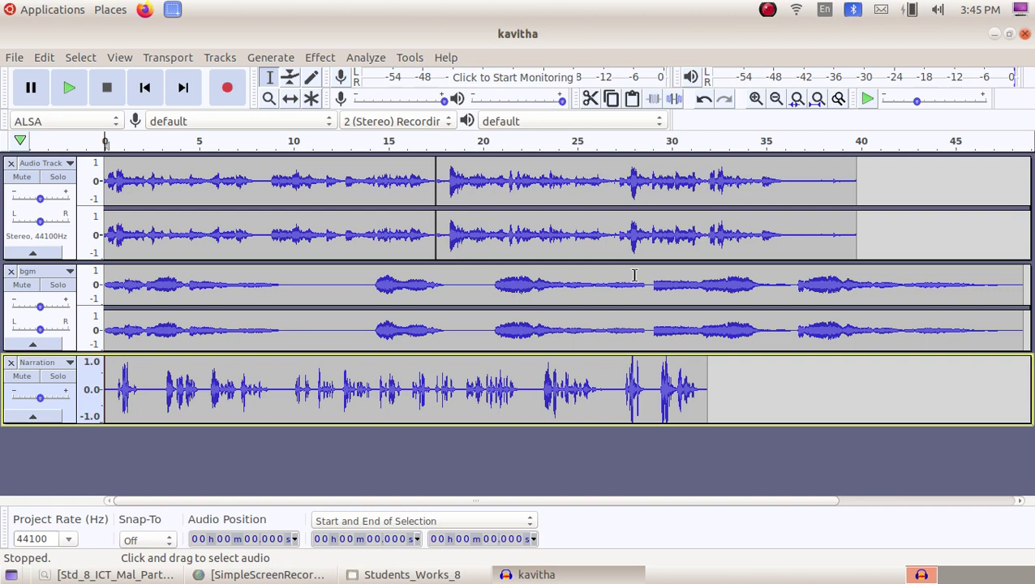
Shift the first track's two clips later with the Time Shift tool, so they start at about 20 s and 38 s
{"action": "left_click", "coordinate": [290, 99]}
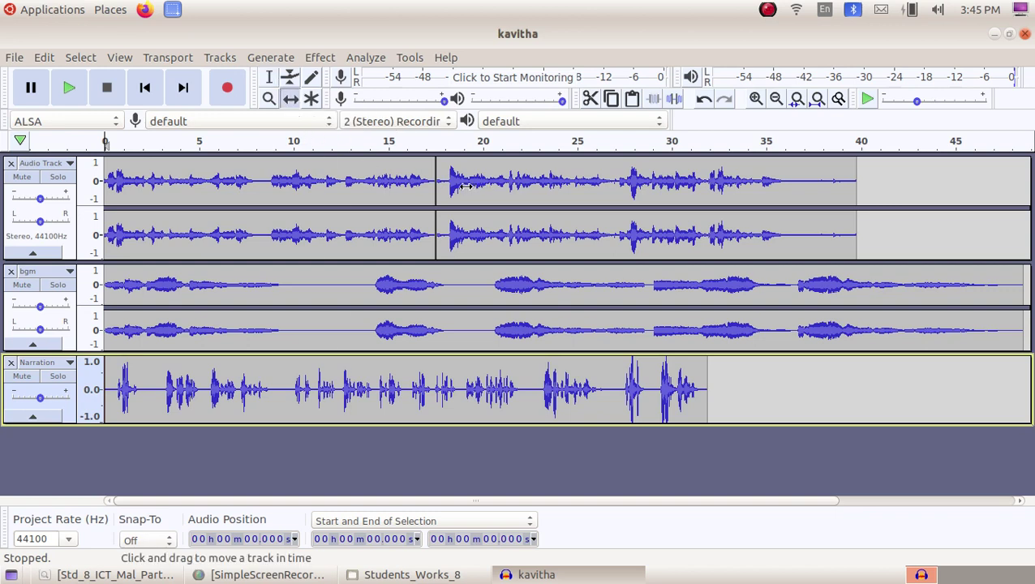
{"action": "left_click_drag", "start_coordinate": [465, 185], "coordinate": [834, 182]}
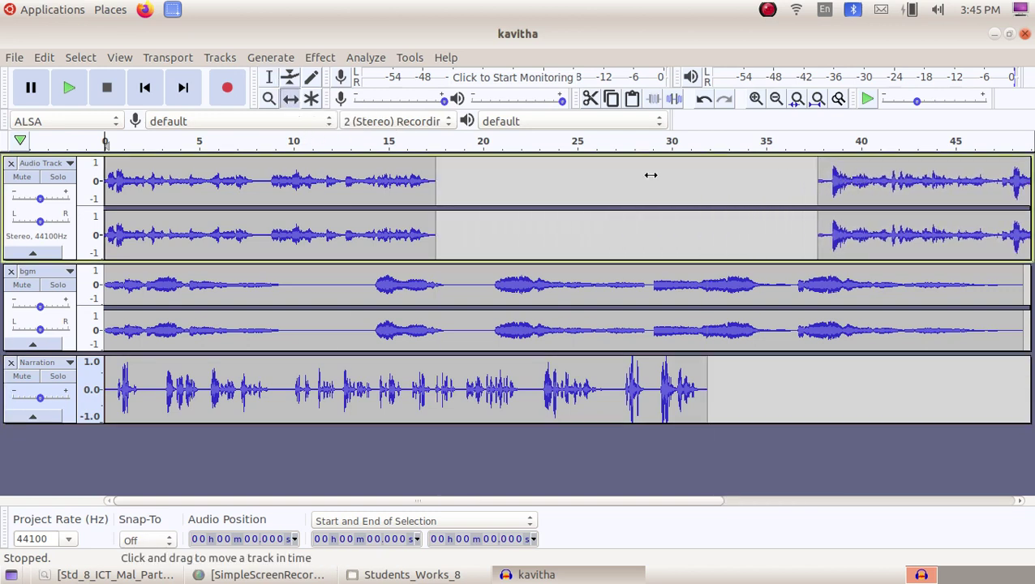
{"action": "left_click_drag", "start_coordinate": [315, 177], "coordinate": [690, 182]}
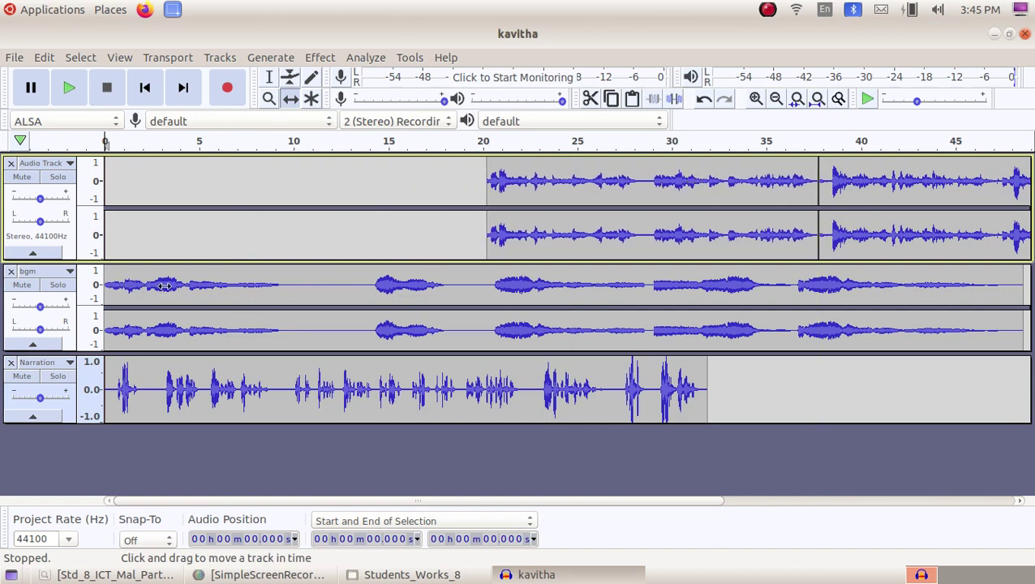
Shift the narration clip later on the timeline so that it starts at about 4.6 s
{"action": "left_click", "coordinate": [270, 77]}
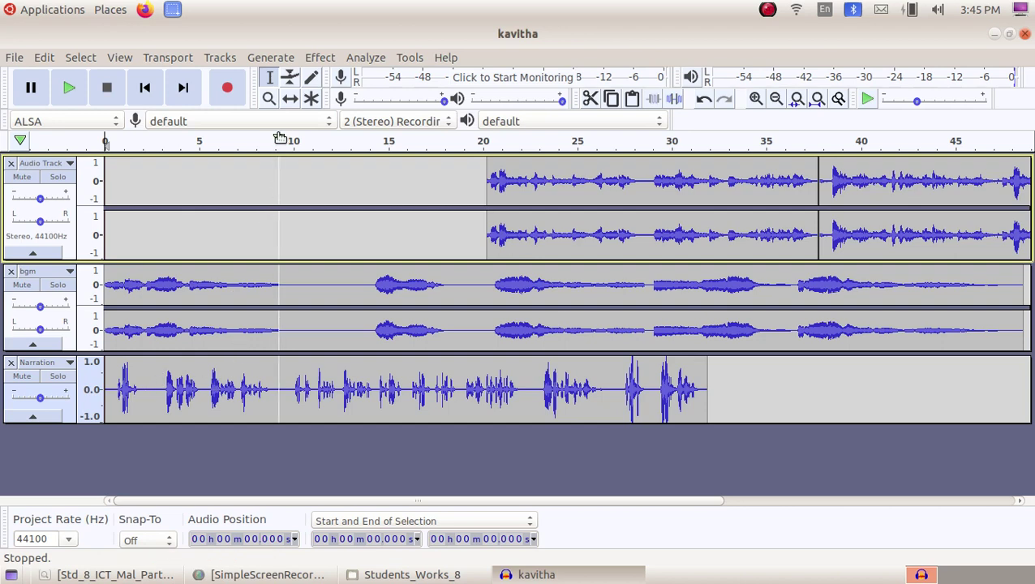
{"action": "left_click", "coordinate": [290, 98]}
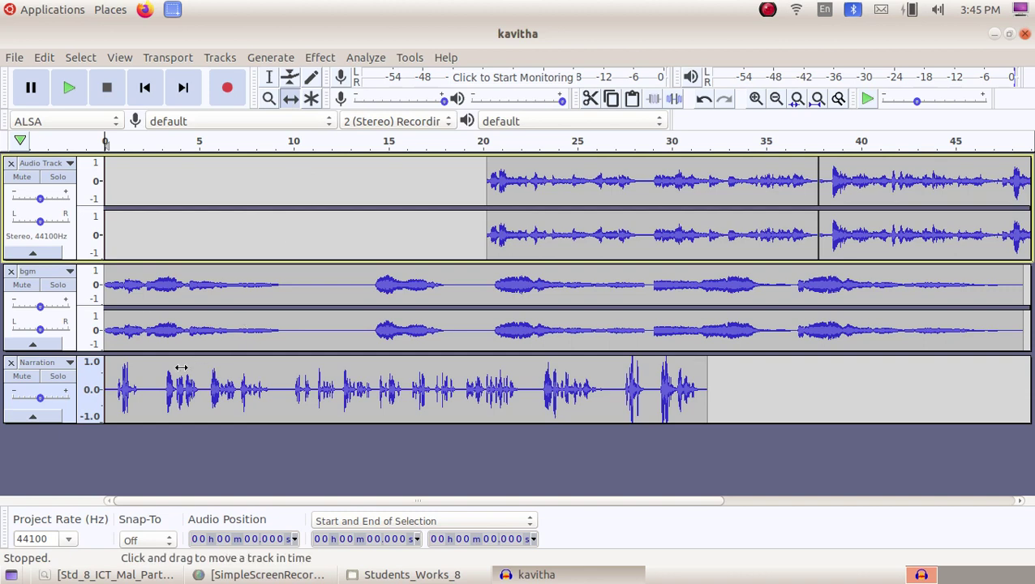
{"action": "left_click_drag", "start_coordinate": [151, 384], "coordinate": [235, 371]}
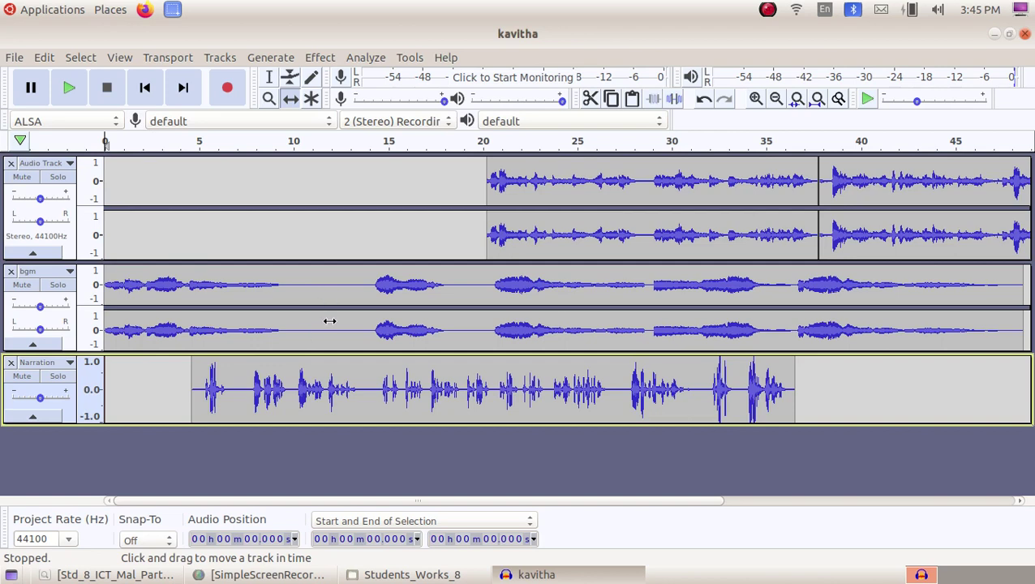
Split the bgm track at about 10.8 s, in the silent gap after its first passage
{"action": "left_click", "coordinate": [269, 77]}
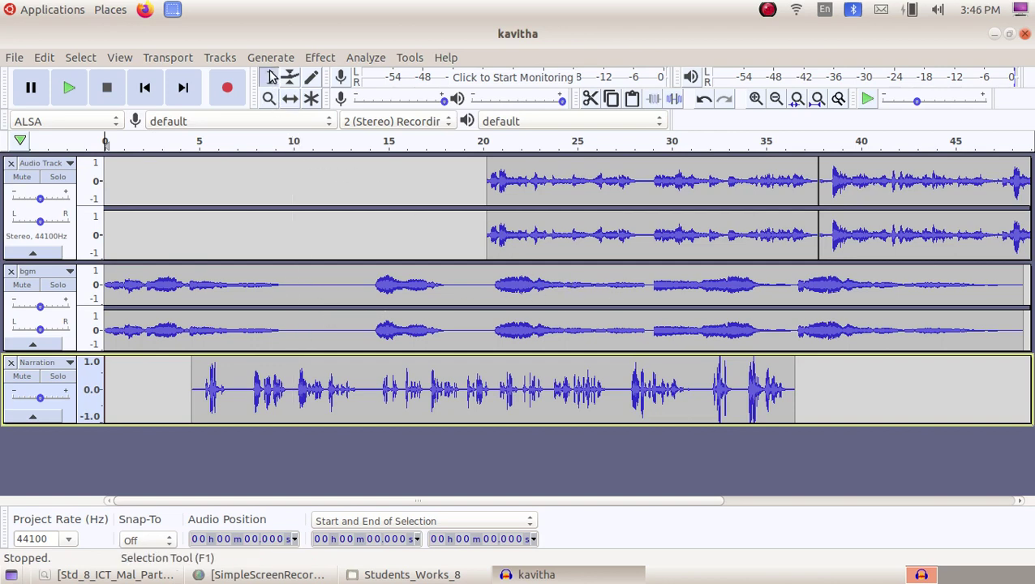
{"action": "left_click", "coordinate": [309, 301]}
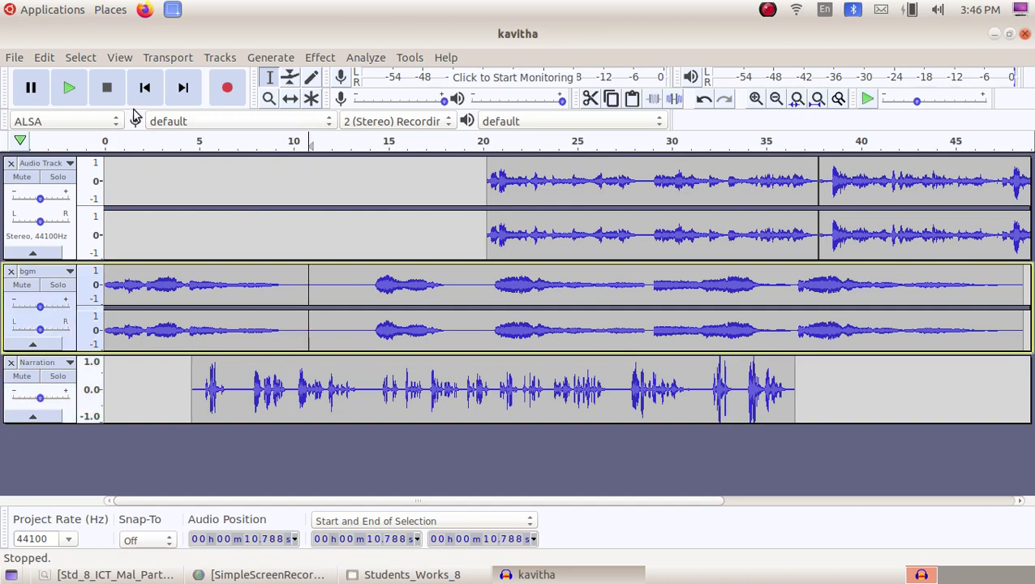
{"action": "left_click", "coordinate": [44, 58]}
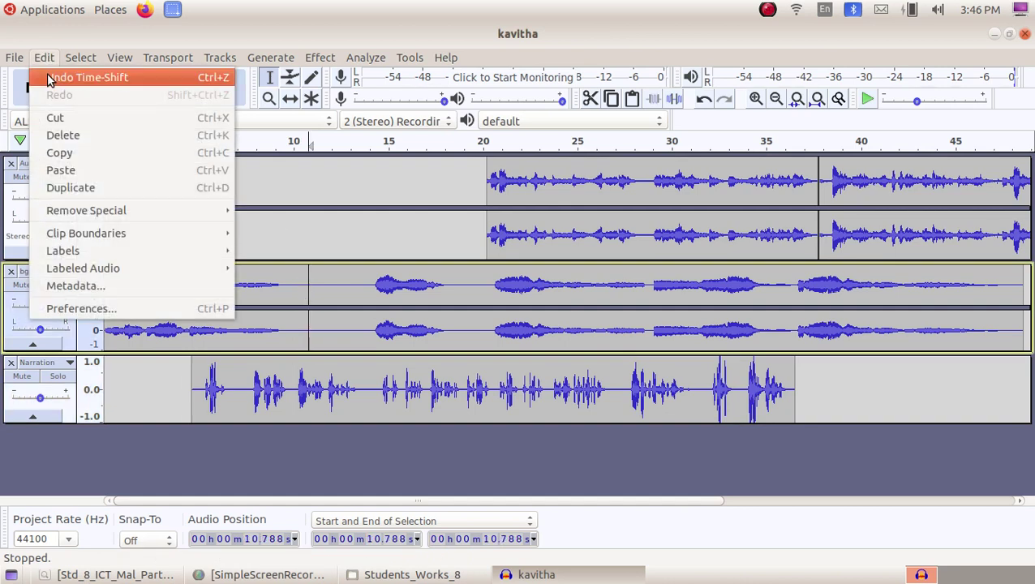
{"action": "mouse_move", "coordinate": [128, 232]}
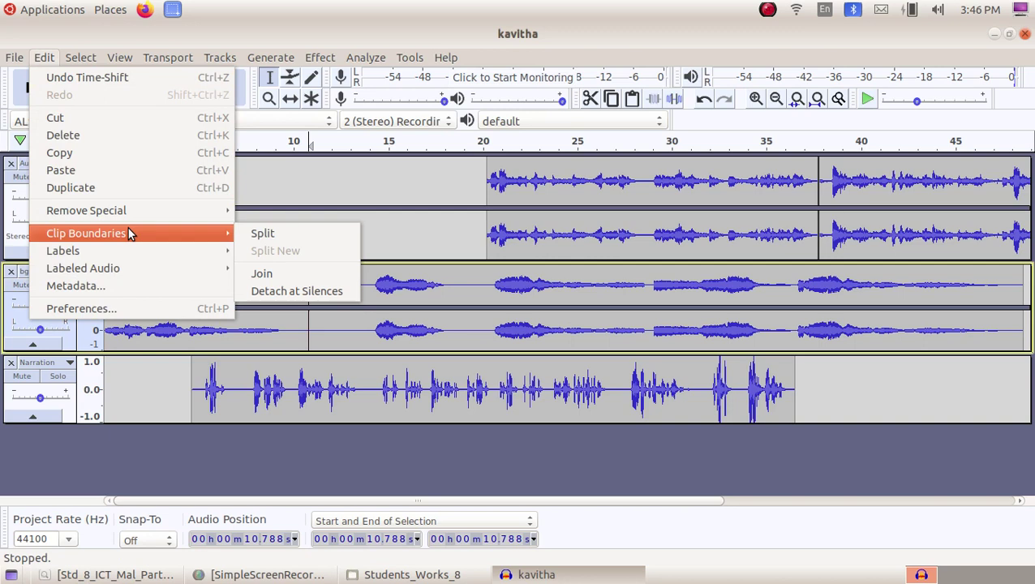
{"action": "left_click", "coordinate": [255, 233]}
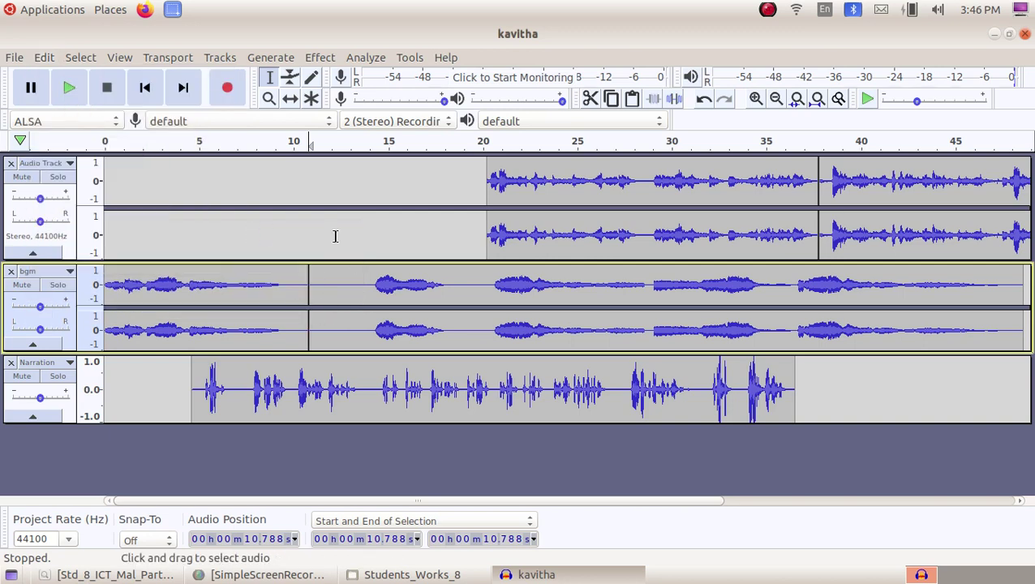
Shift the bgm track's second clip to start at about 38 s and the first track's two clips to about 32 s and 50 s
{"action": "left_click", "coordinate": [291, 99]}
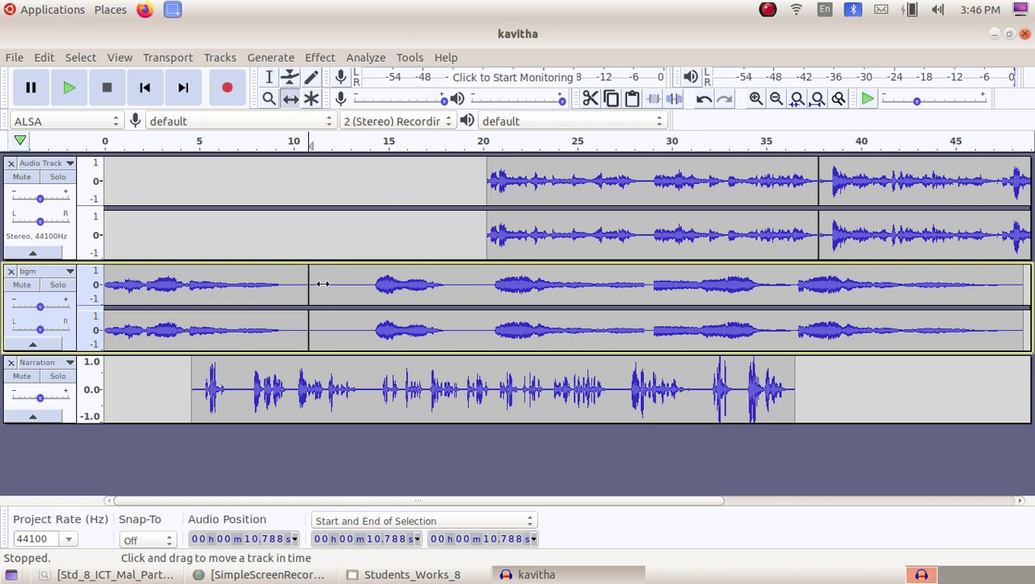
{"action": "left_click_drag", "start_coordinate": [329, 284], "coordinate": [836, 286]}
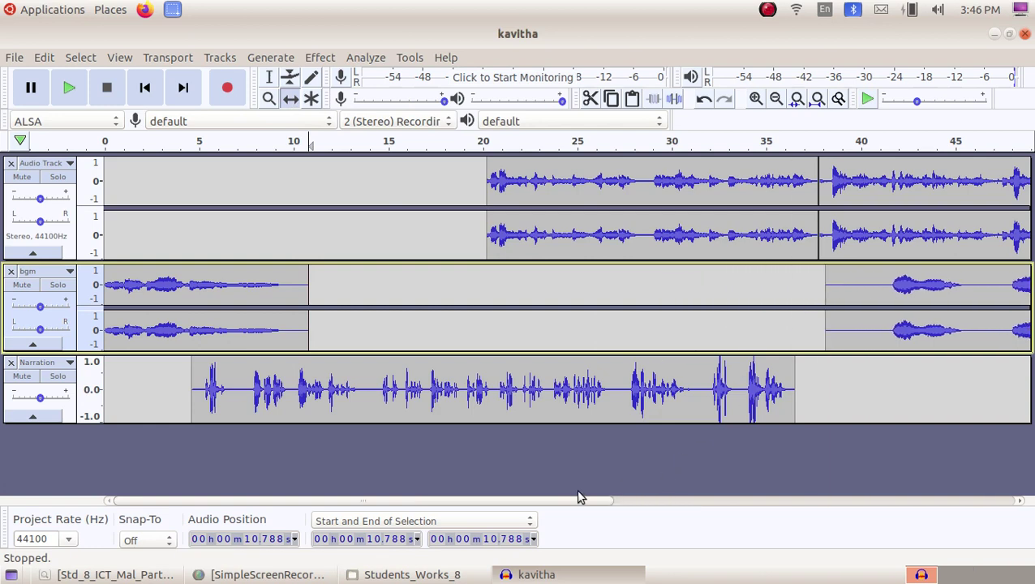
{"action": "left_click_drag", "start_coordinate": [576, 499], "coordinate": [683, 496]}
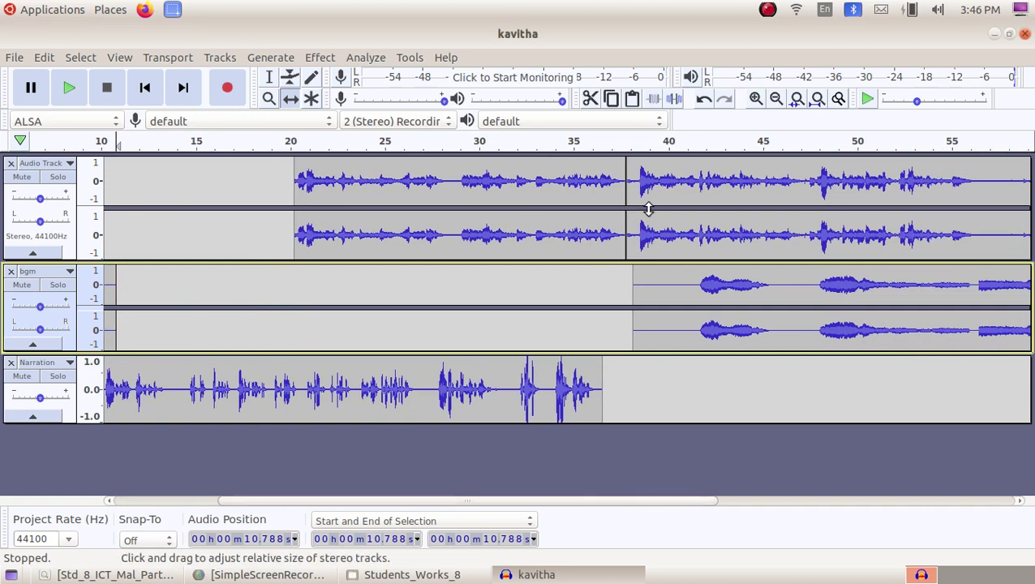
{"action": "left_click_drag", "start_coordinate": [650, 180], "coordinate": [886, 181]}
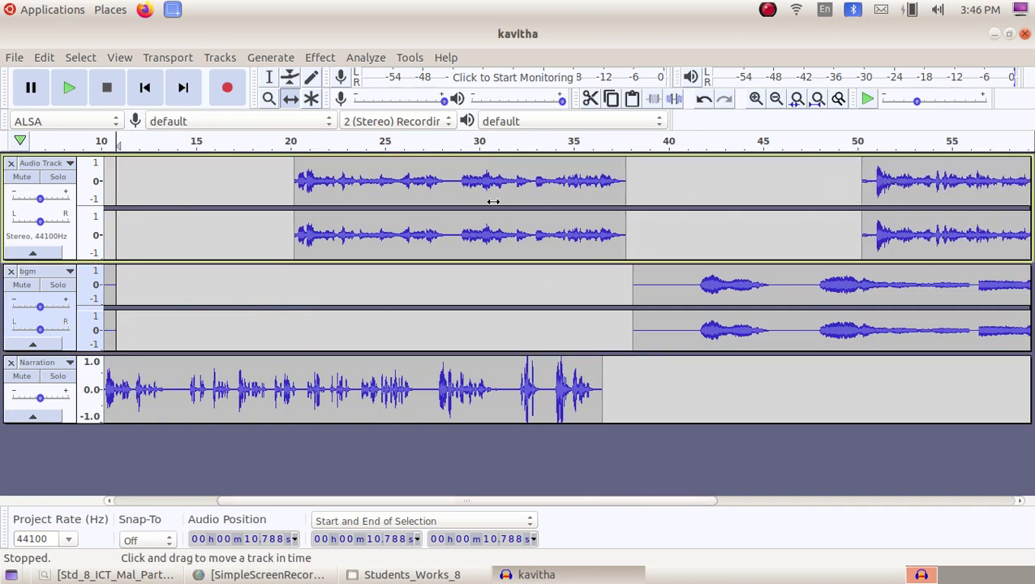
{"action": "left_click_drag", "start_coordinate": [492, 200], "coordinate": [714, 199]}
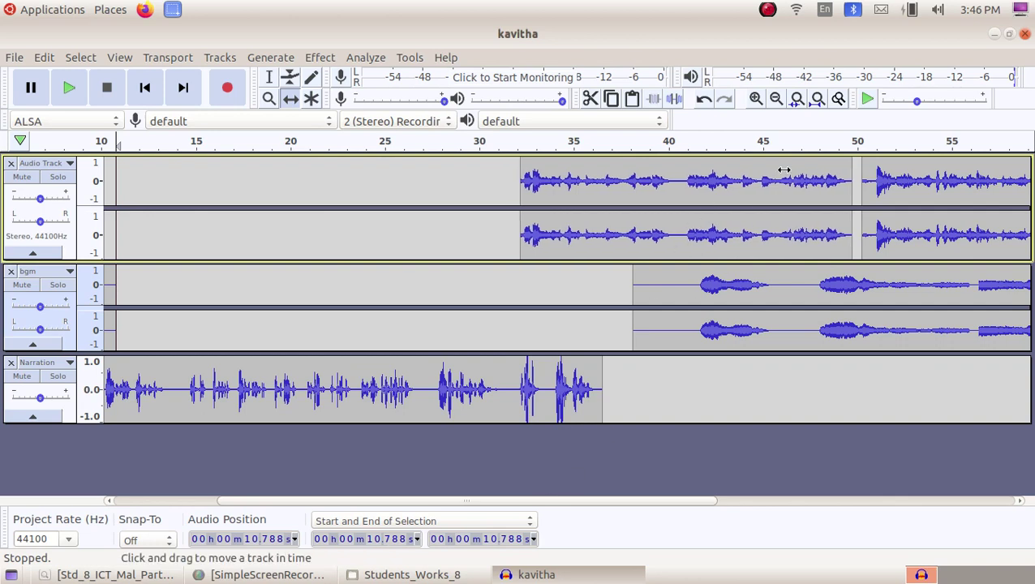
Shift the bgm track's second clip earlier so that it starts at about 32 s, under the end of the narration
{"action": "left_click", "coordinate": [776, 104]}
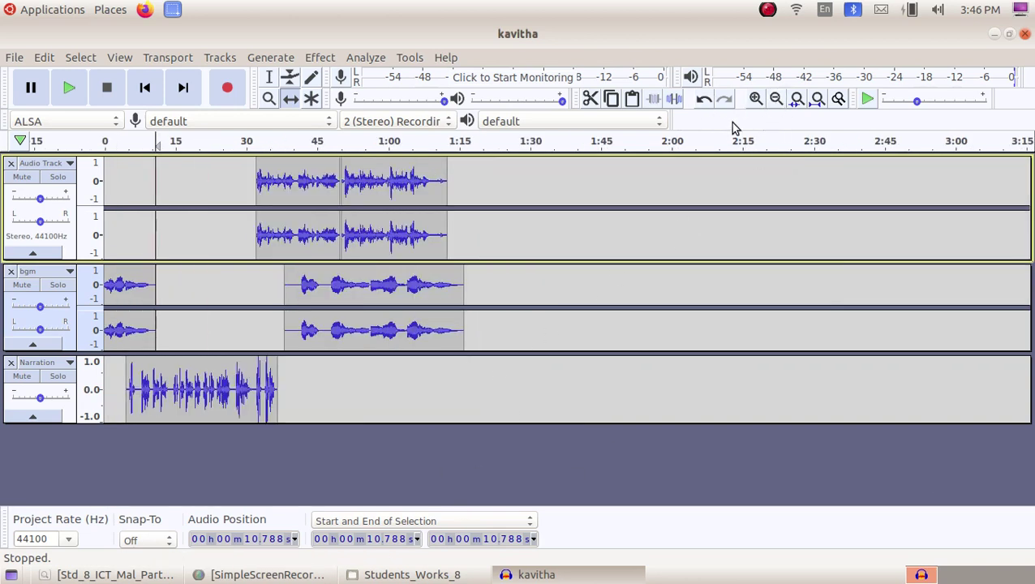
{"action": "left_click", "coordinate": [755, 99]}
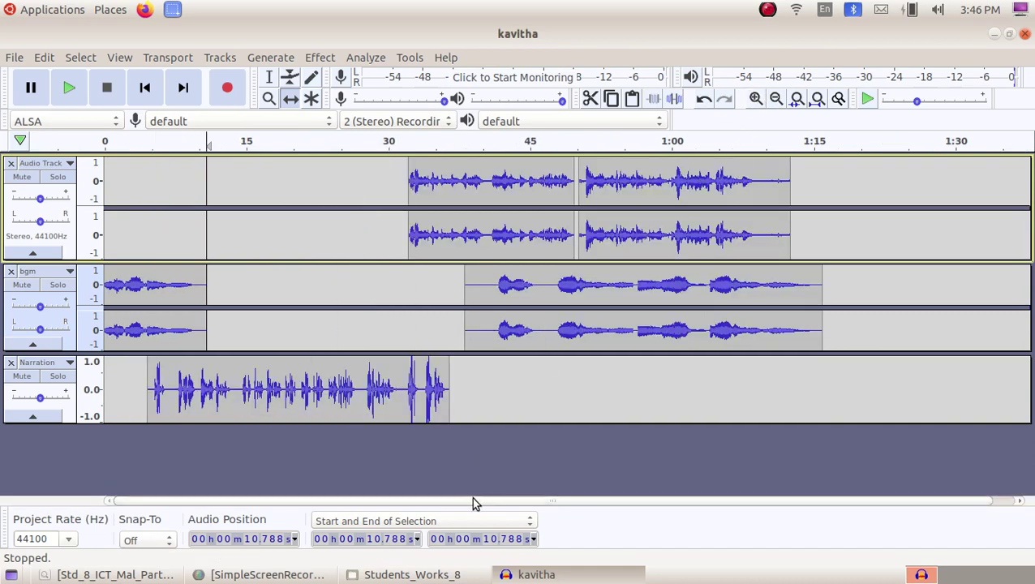
{"action": "left_click", "coordinate": [757, 99]}
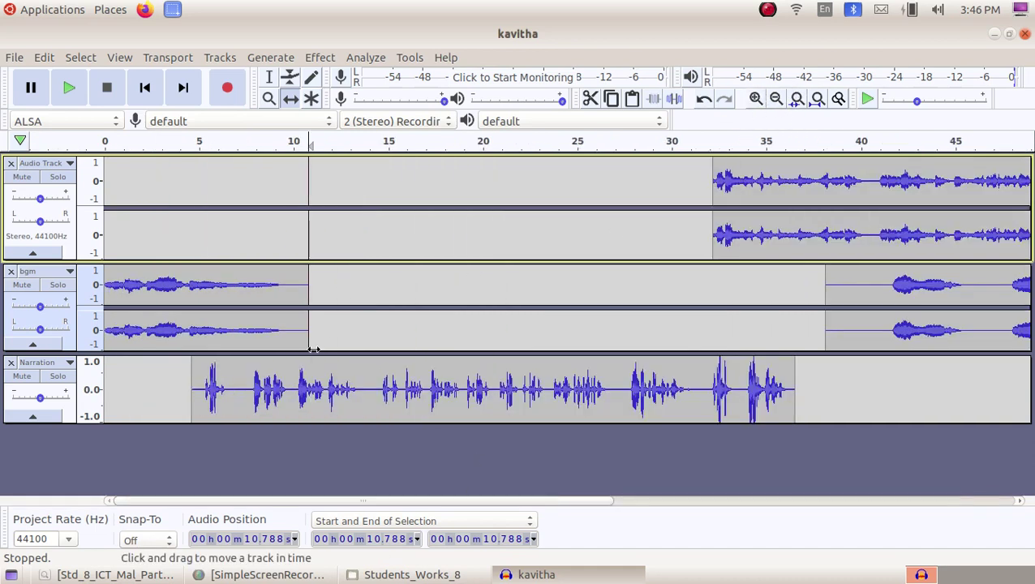
{"action": "left_click", "coordinate": [269, 77]}
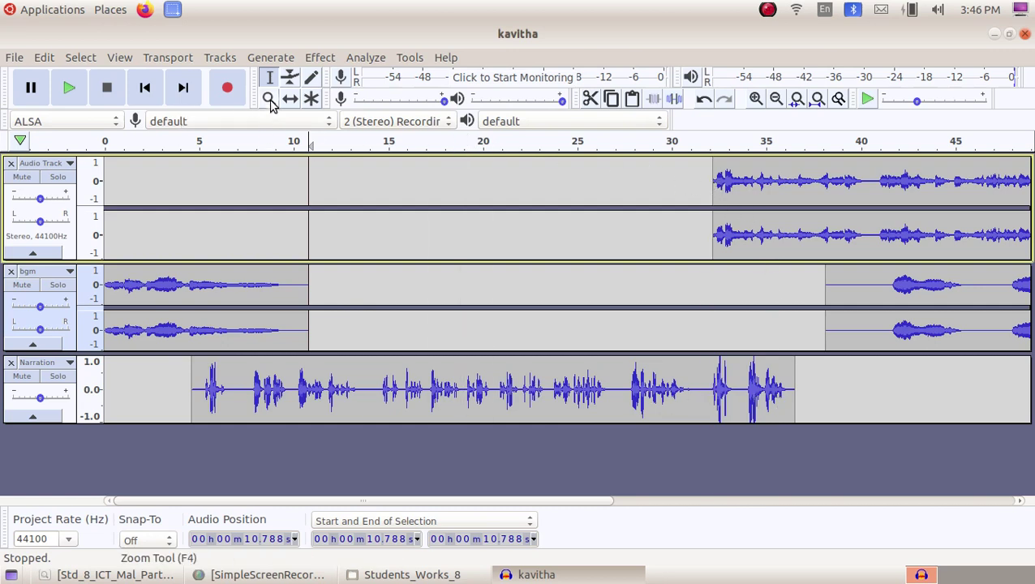
{"action": "left_click", "coordinate": [295, 103]}
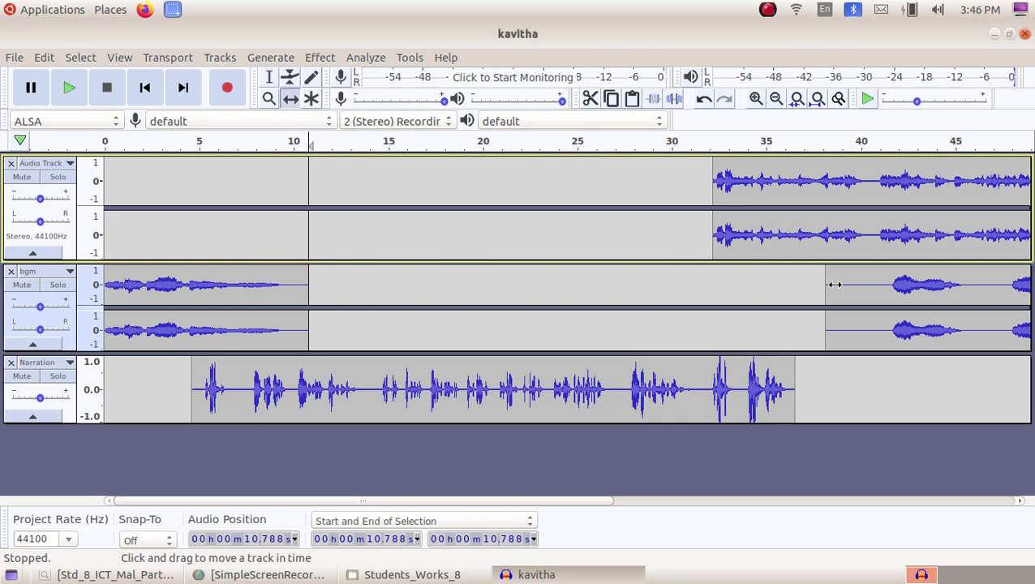
{"action": "left_click_drag", "start_coordinate": [841, 288], "coordinate": [722, 296]}
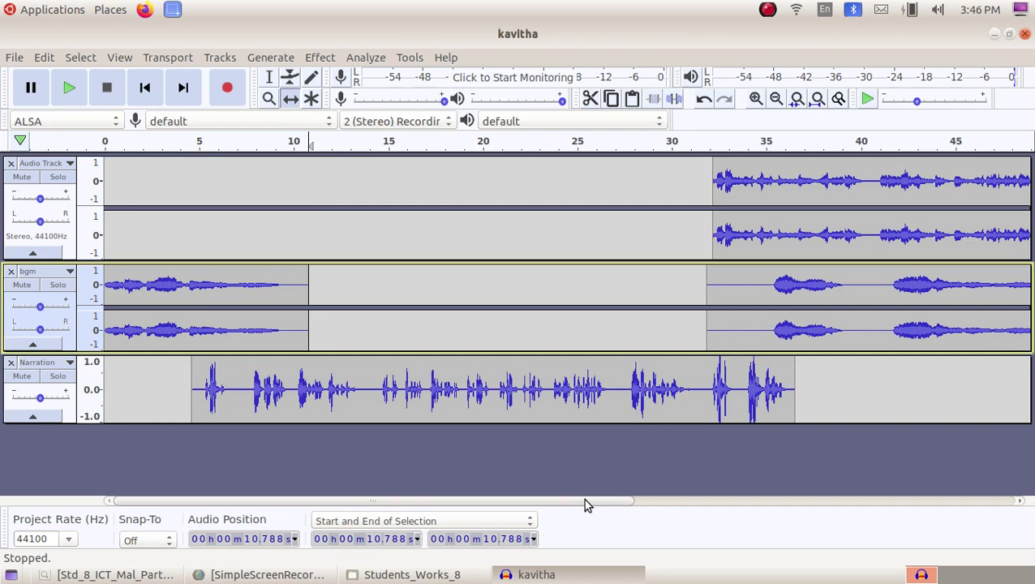
Shift the first track's two clips later so that they start at about 42 s and 62 s
{"action": "left_click_drag", "start_coordinate": [585, 501], "coordinate": [860, 482]}
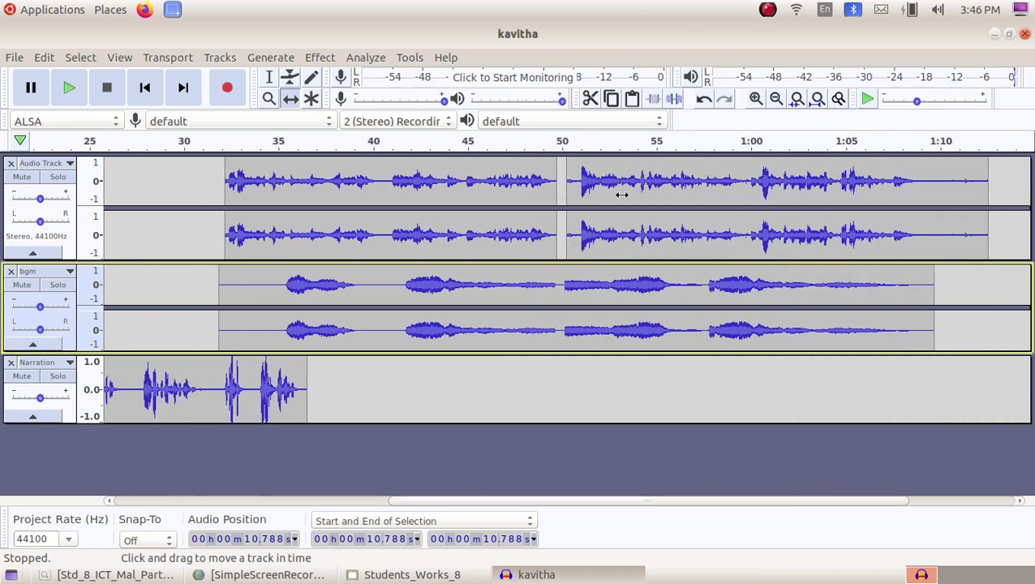
{"action": "left_click_drag", "start_coordinate": [629, 193], "coordinate": [877, 191]}
{"action": "left_click_drag", "start_coordinate": [393, 180], "coordinate": [575, 180]}
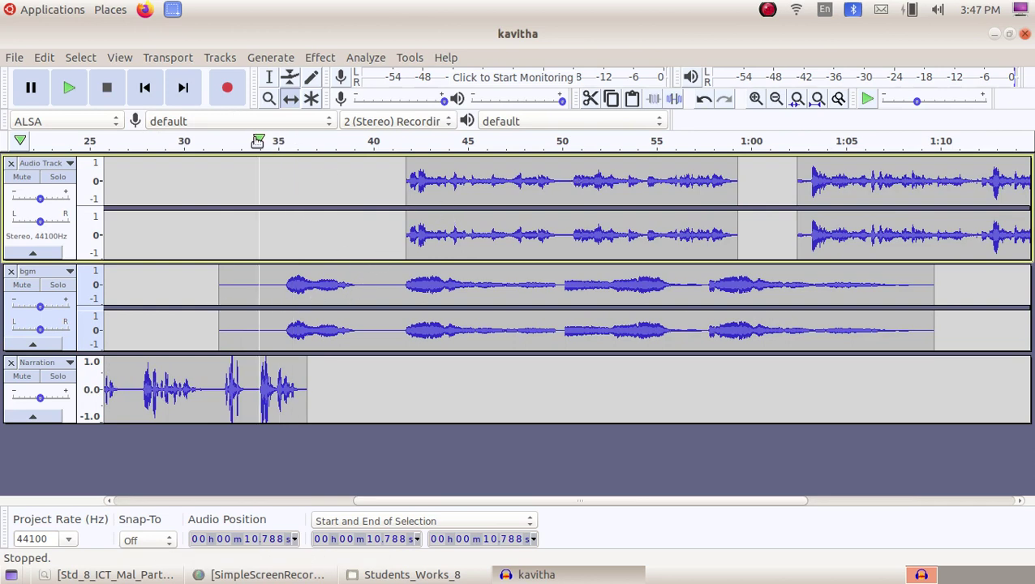
Split the bgm track at about 40.2 s, in the silent gap after its second passage
{"action": "left_click", "coordinate": [267, 81]}
{"action": "left_click", "coordinate": [376, 294]}
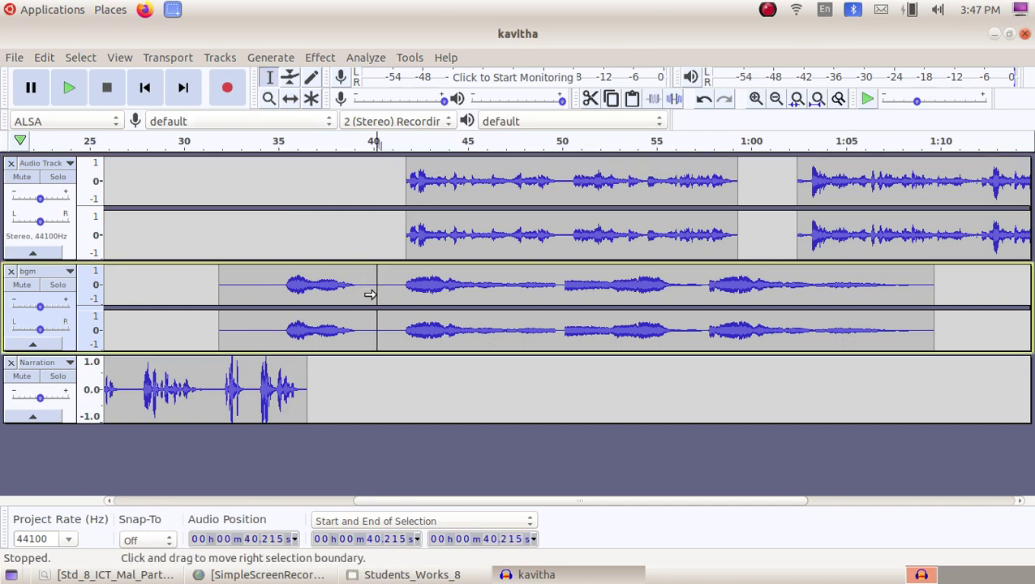
{"action": "left_click", "coordinate": [45, 58]}
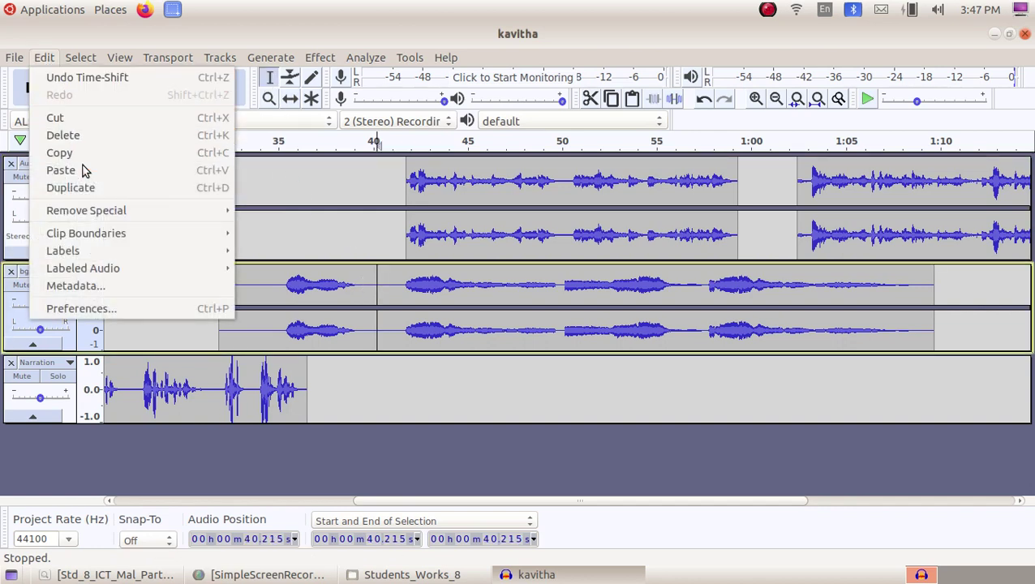
{"action": "mouse_move", "coordinate": [113, 237]}
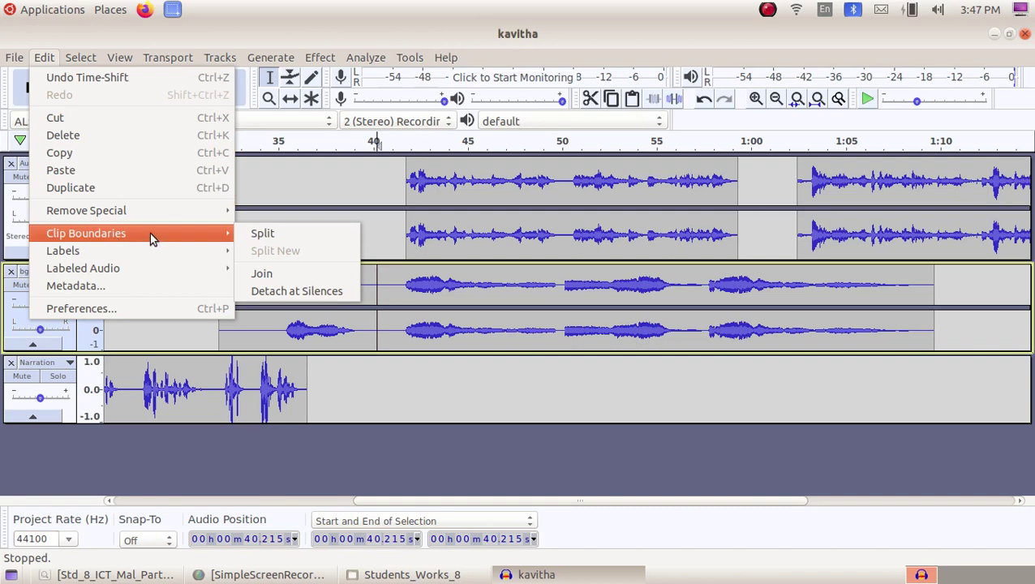
{"action": "left_click", "coordinate": [276, 233]}
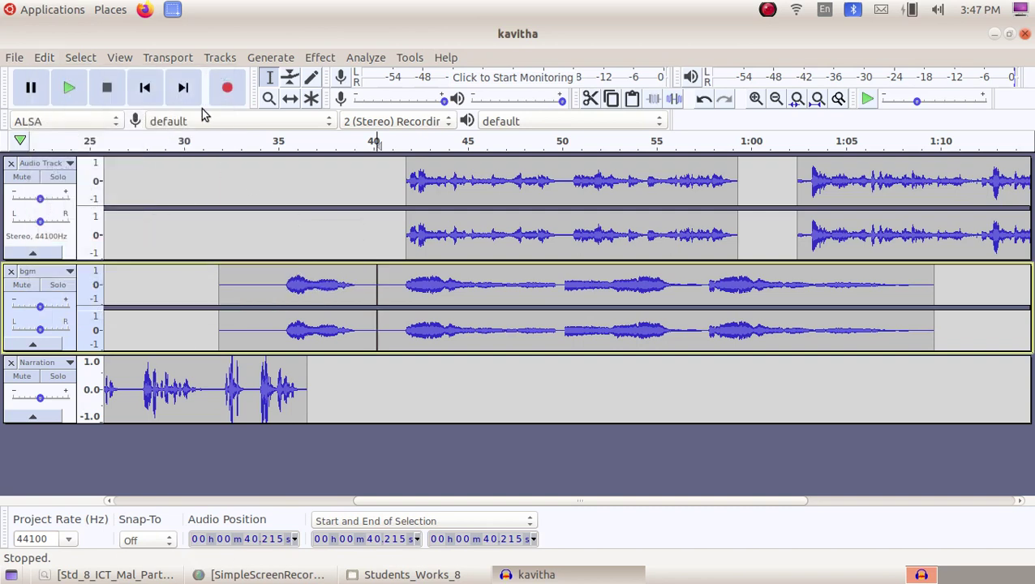
Shift the last bgm clip later to start at about 53 s and the first track's first clip earlier to about 38 s
{"action": "left_click", "coordinate": [290, 98]}
{"action": "left_click_drag", "start_coordinate": [407, 291], "coordinate": [578, 291]}
{"action": "left_click_drag", "start_coordinate": [516, 202], "coordinate": [451, 201]}
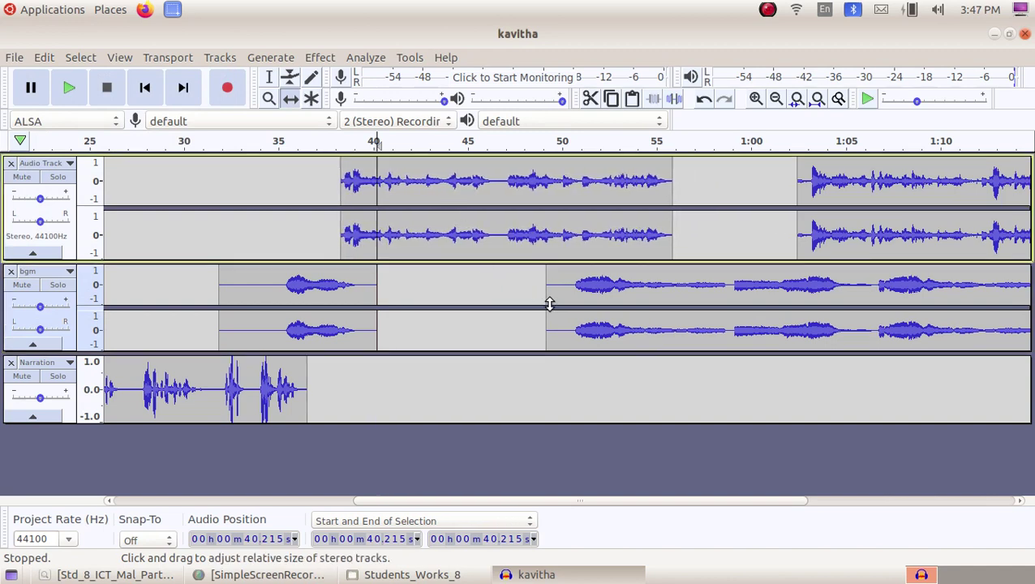
{"action": "left_click", "coordinate": [633, 315]}
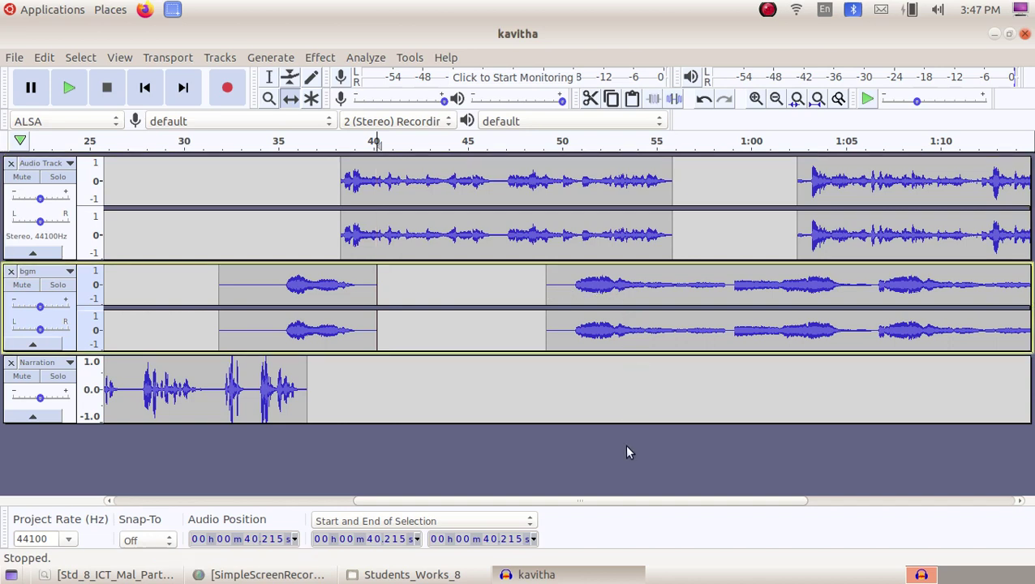
{"action": "left_click_drag", "start_coordinate": [625, 503], "coordinate": [737, 501]}
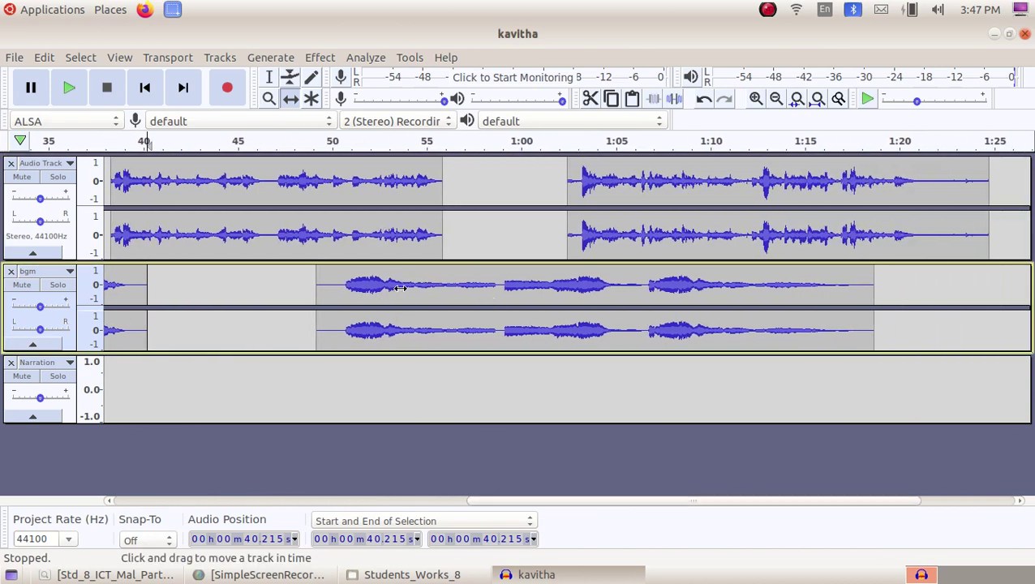
{"action": "left_click_drag", "start_coordinate": [400, 288], "coordinate": [470, 290]}
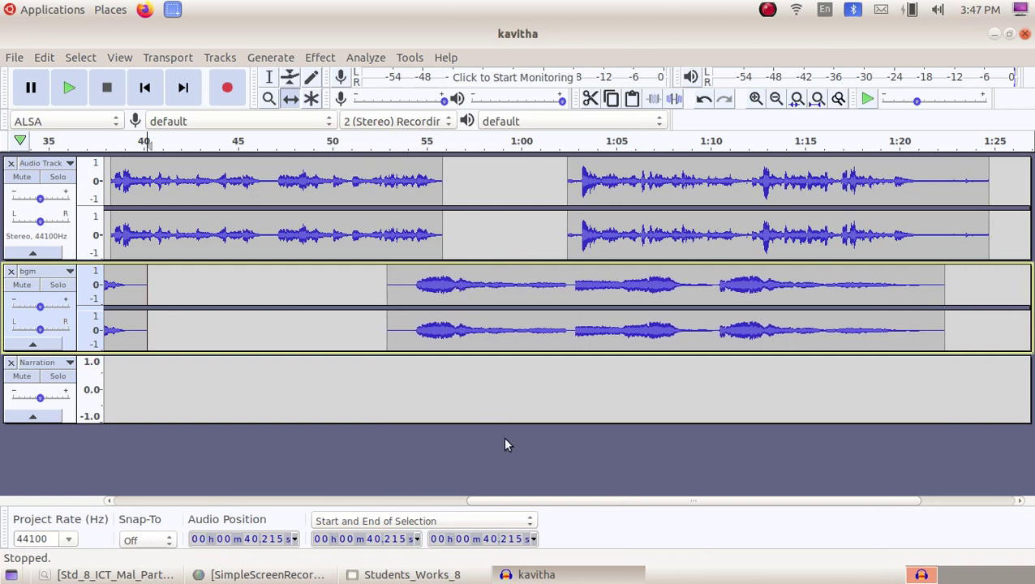
Play the rearranged mix from the beginning through the end of the narration, and stop playback
{"action": "left_click_drag", "start_coordinate": [547, 500], "coordinate": [180, 483]}
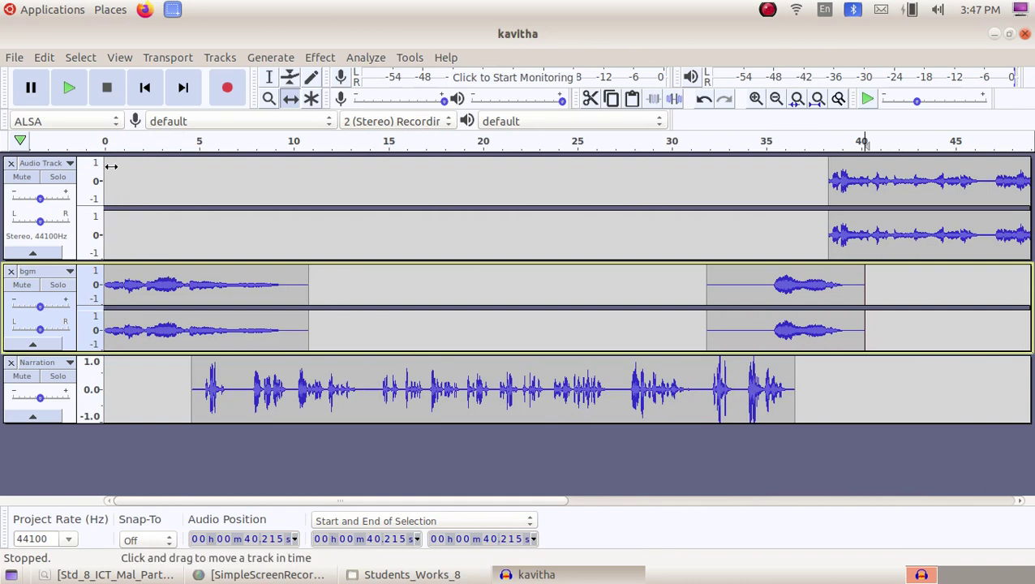
{"action": "left_click", "coordinate": [268, 78]}
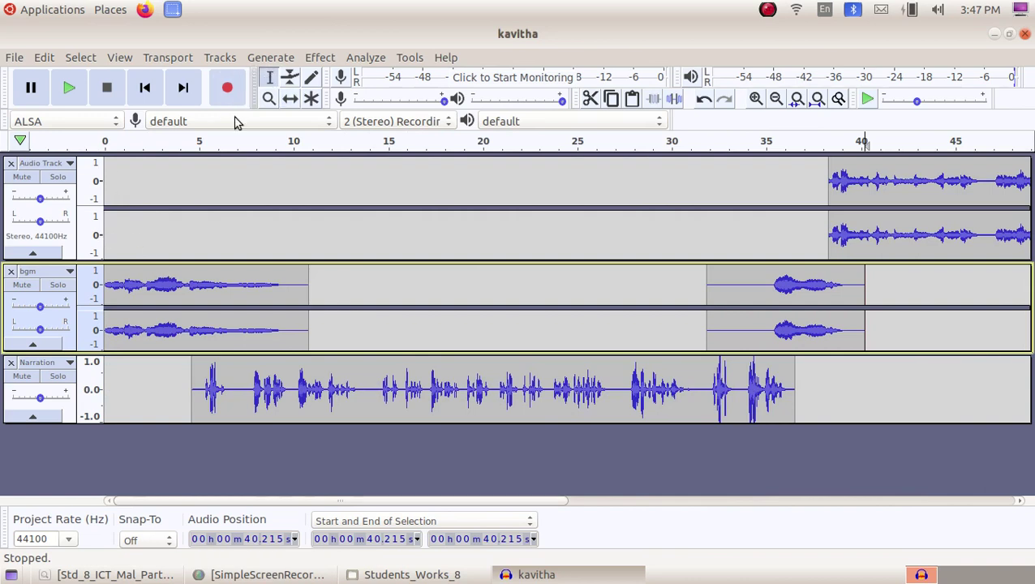
{"action": "left_click", "coordinate": [109, 217]}
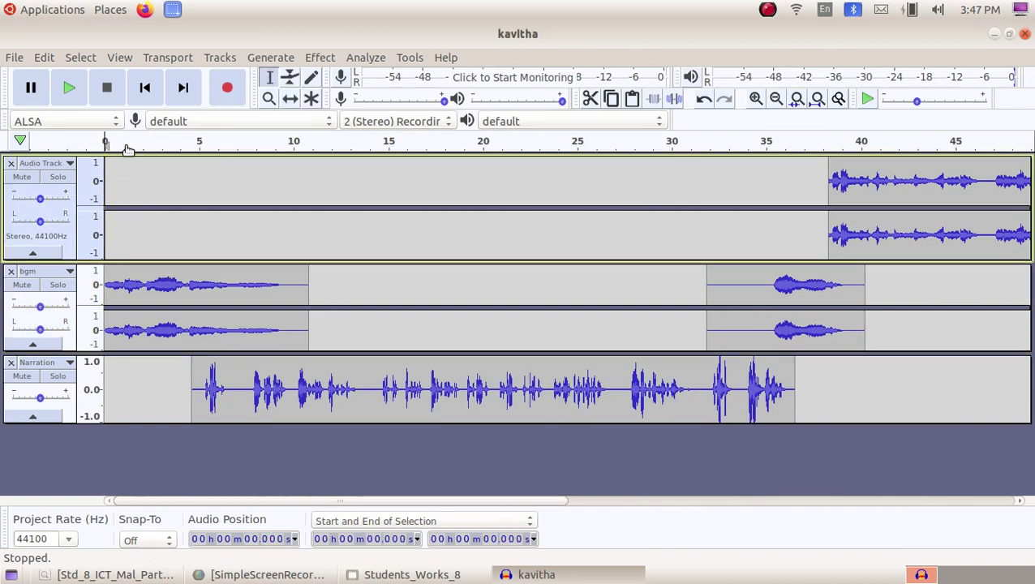
{"action": "left_click", "coordinate": [82, 96]}
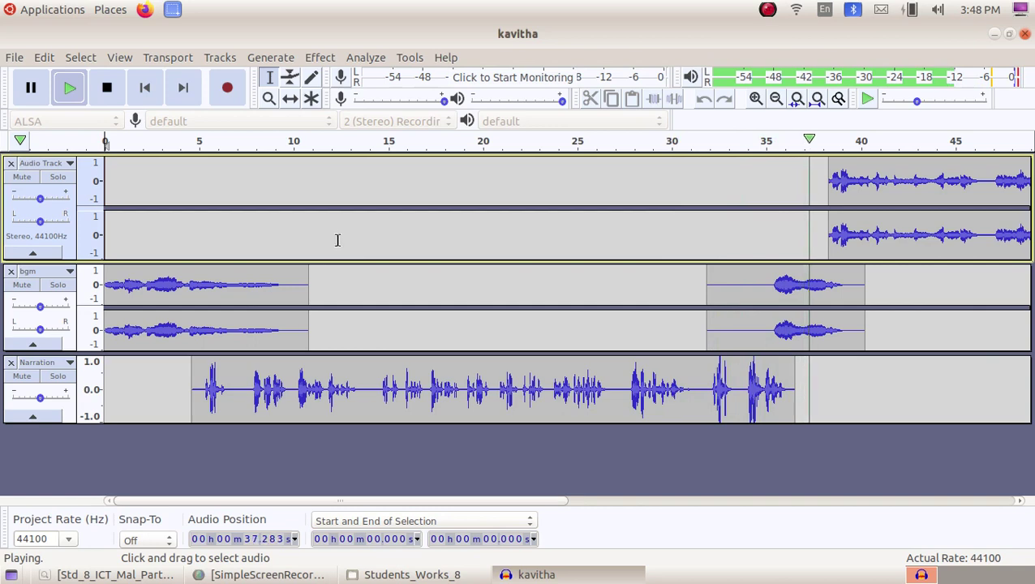
{"action": "left_click", "coordinate": [106, 88]}
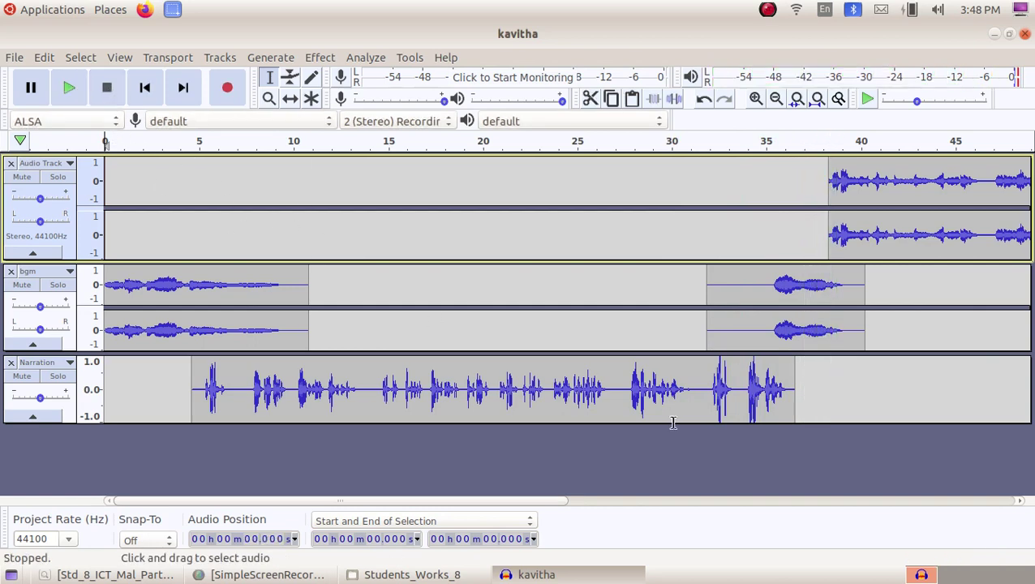
Listen to the narration's last phrase from about 33.6 s, and delete the narration audio from about 33.8 s to its end
{"action": "left_click", "coordinate": [739, 398]}
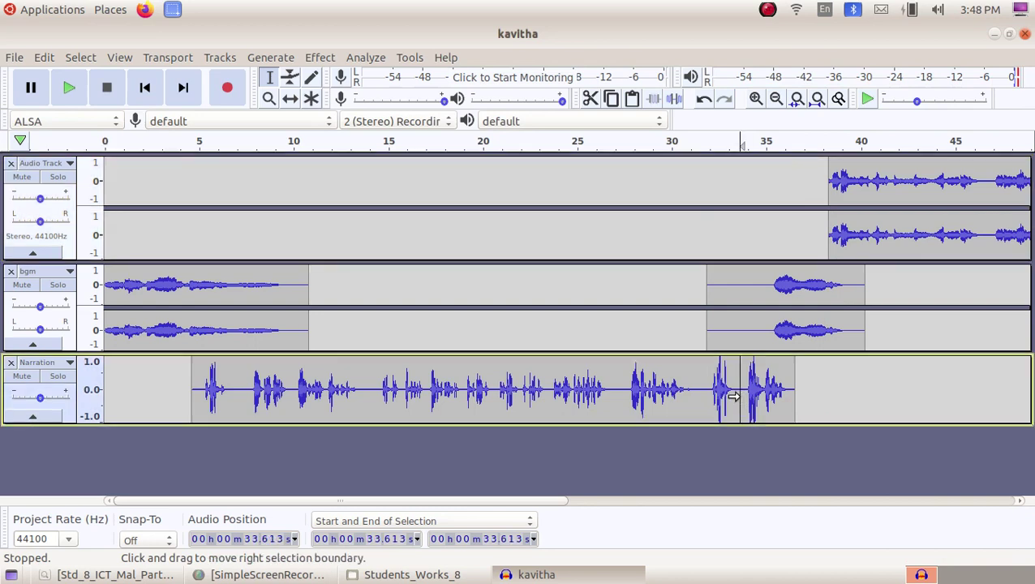
{"action": "left_click", "coordinate": [72, 88]}
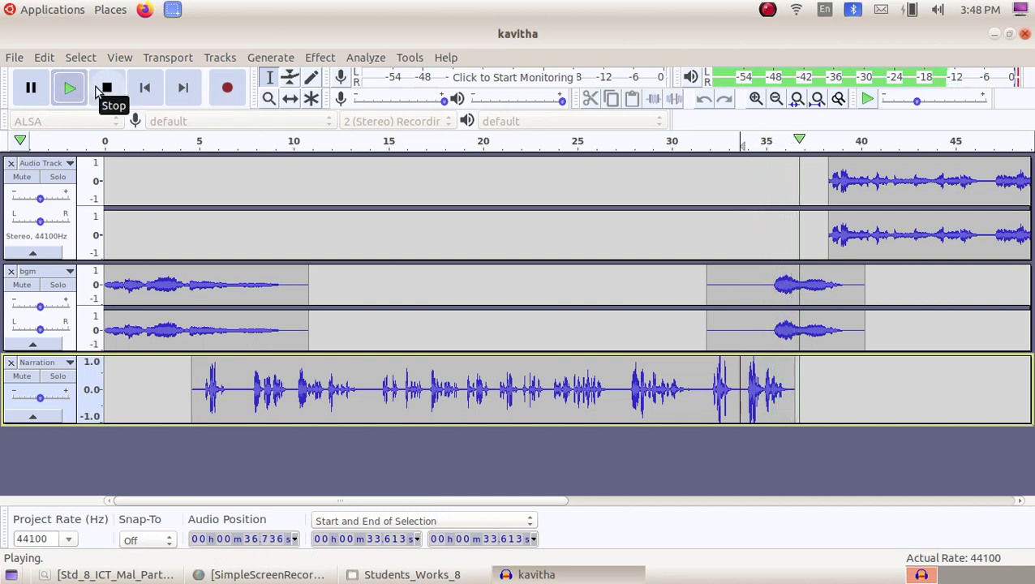
{"action": "left_click", "coordinate": [106, 87]}
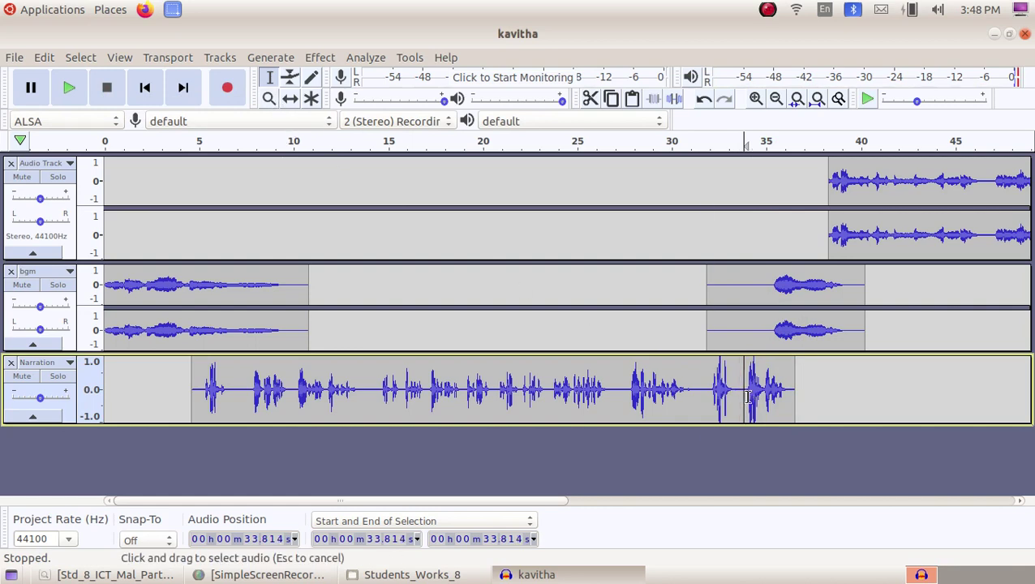
{"action": "left_click_drag", "start_coordinate": [747, 397], "coordinate": [812, 406]}
{"action": "key", "text": "Delete"}
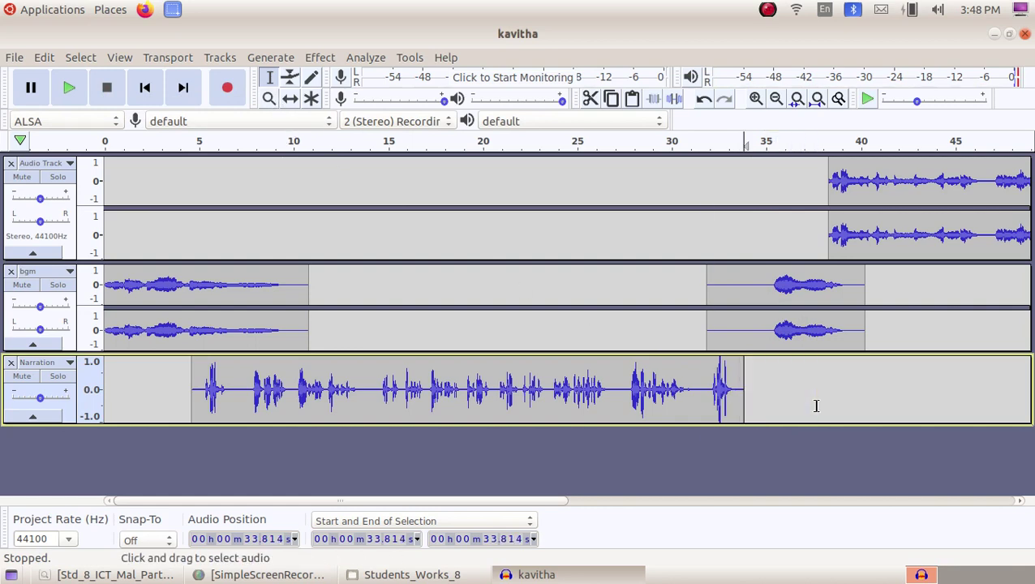
Shift the middle bgm clip earlier to start at about 29 s and the first track's first clip to about 35 s
{"action": "left_click", "coordinate": [290, 98]}
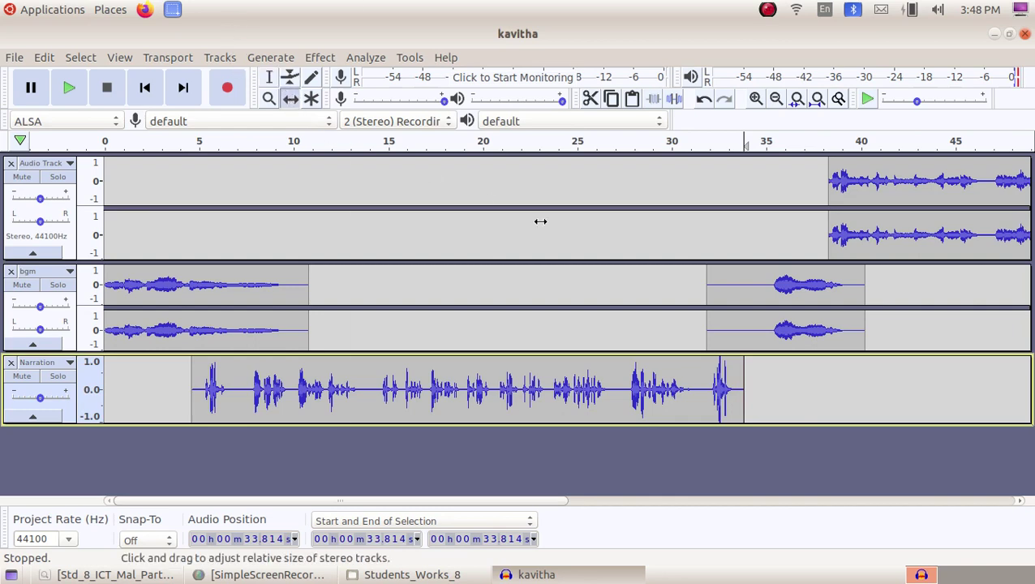
{"action": "left_click_drag", "start_coordinate": [721, 296], "coordinate": [669, 298]}
{"action": "left_click_drag", "start_coordinate": [842, 230], "coordinate": [774, 230]}
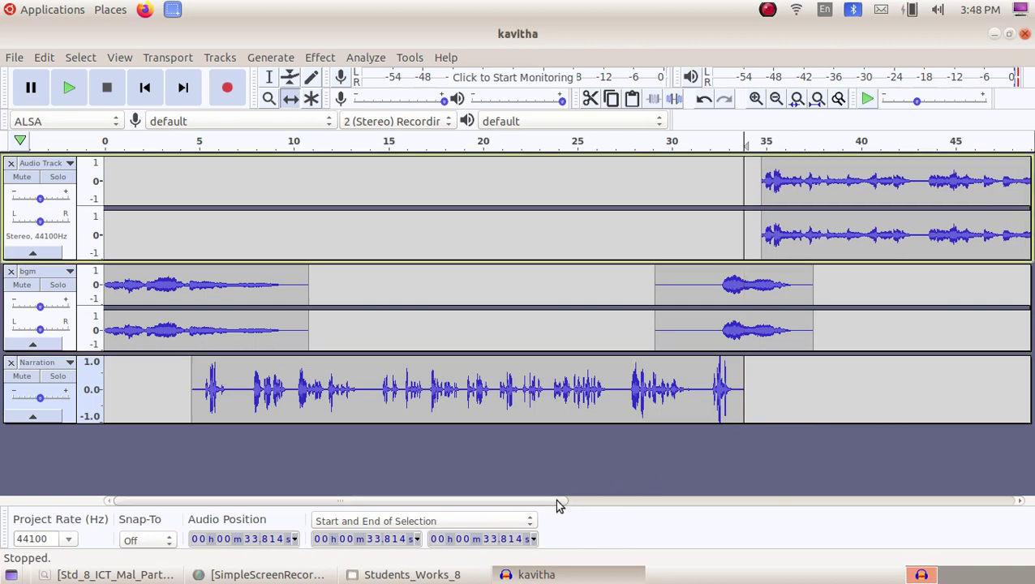
Shift the last bgm clip earlier so that it starts at about 49 s
{"action": "left_click_drag", "start_coordinate": [557, 503], "coordinate": [770, 477]}
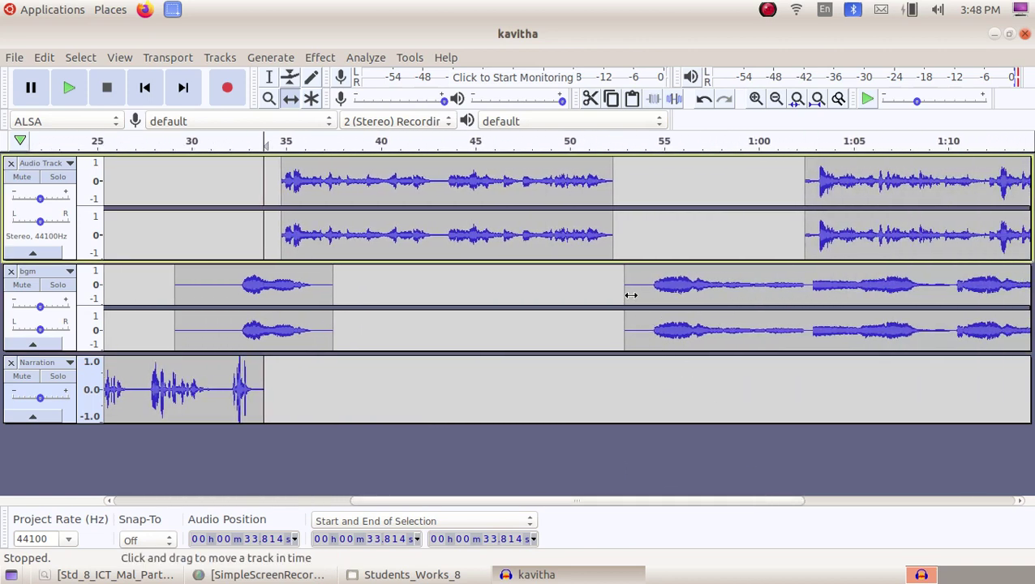
{"action": "left_click_drag", "start_coordinate": [631, 295], "coordinate": [557, 290]}
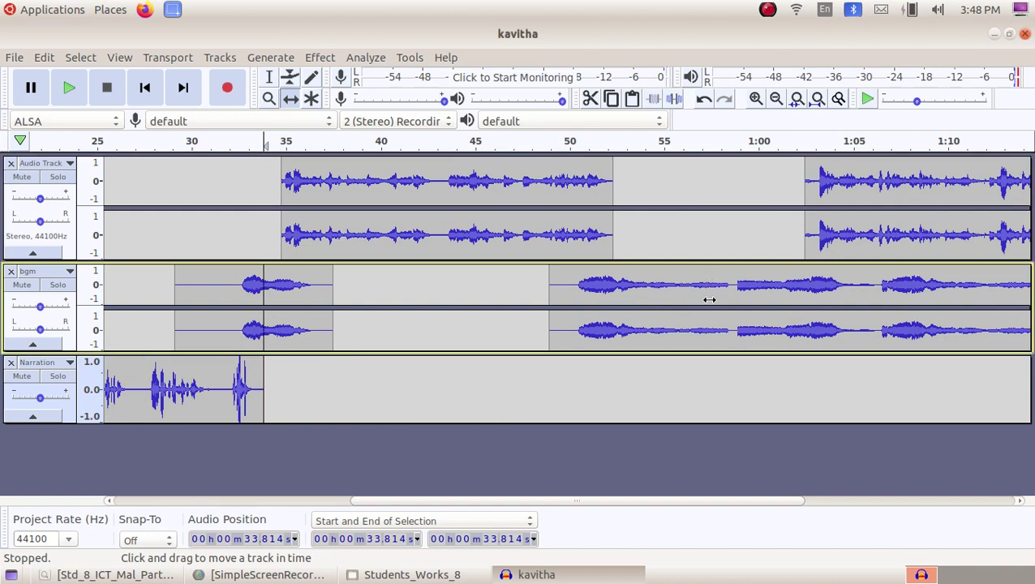
{"action": "left_click", "coordinate": [271, 79]}
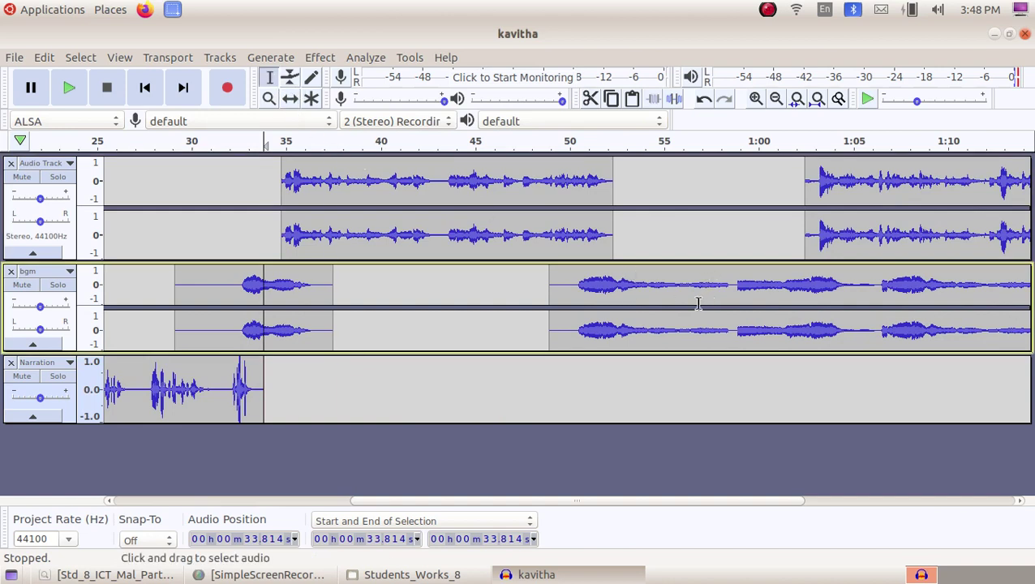
Split the last bgm clip at about 58.6 s and shift the part after the split to start at about 1:07.6
{"action": "left_click", "coordinate": [732, 300]}
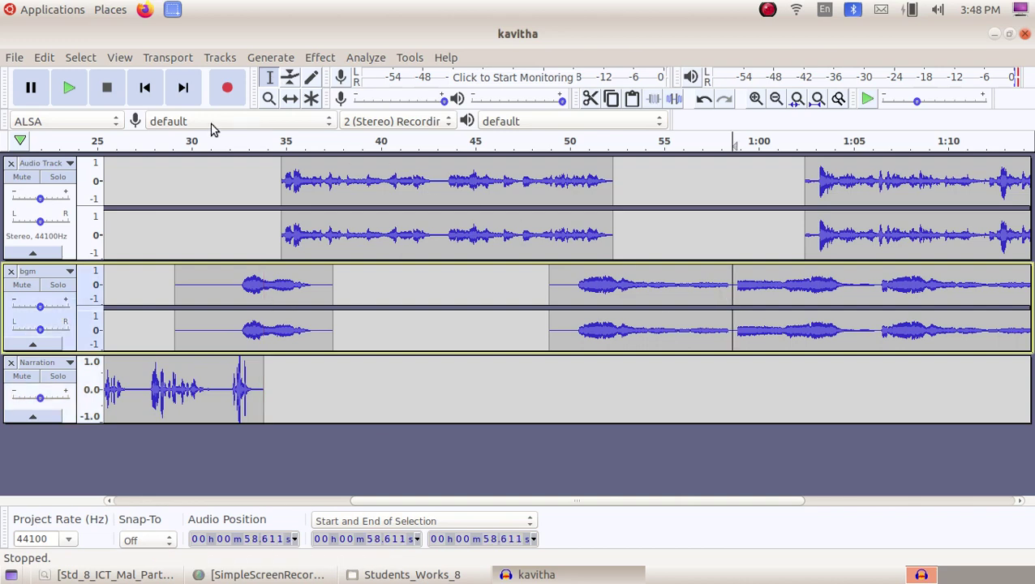
{"action": "left_click", "coordinate": [44, 58]}
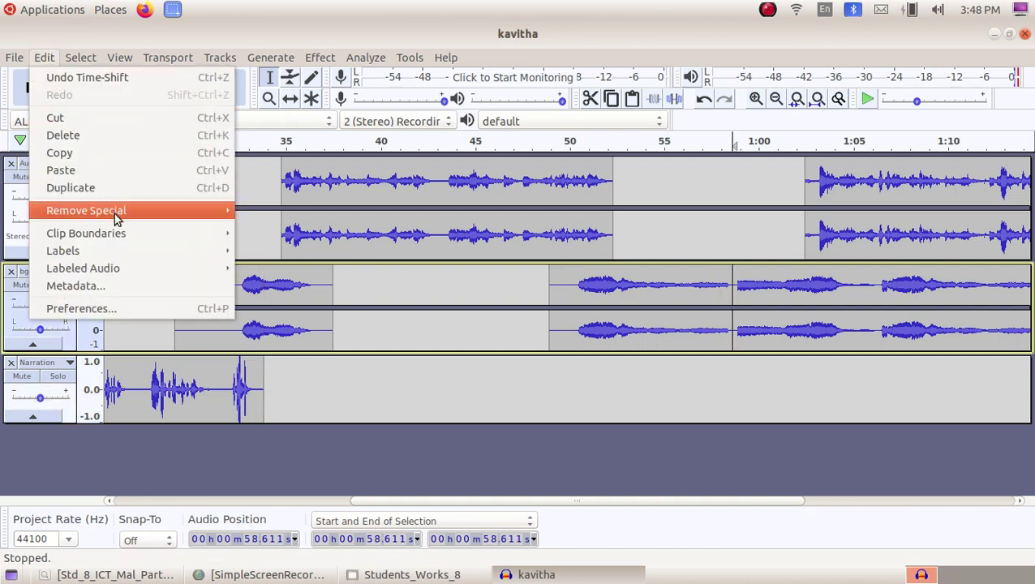
{"action": "mouse_move", "coordinate": [125, 242]}
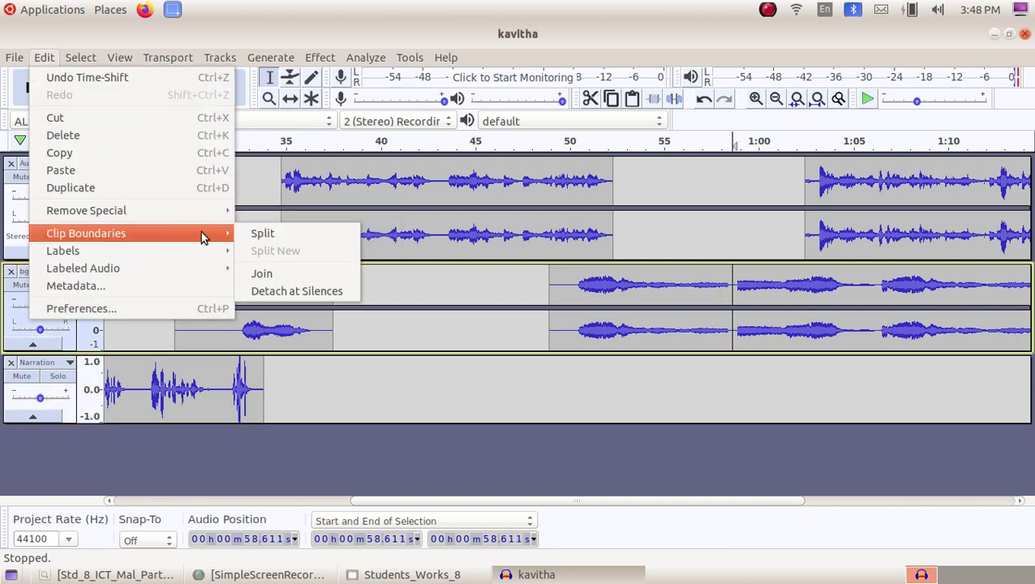
{"action": "left_click", "coordinate": [262, 233]}
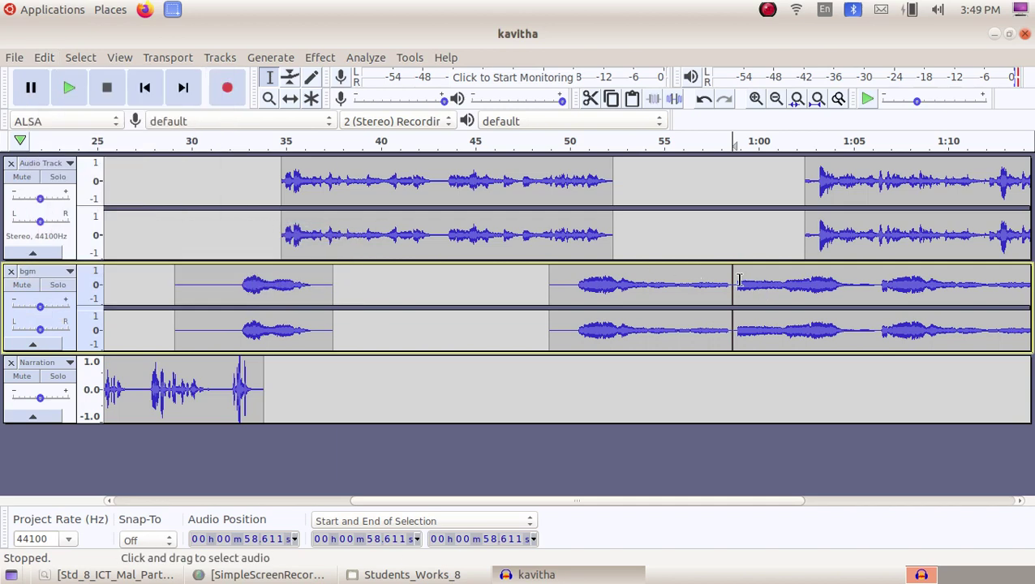
{"action": "left_click", "coordinate": [288, 99]}
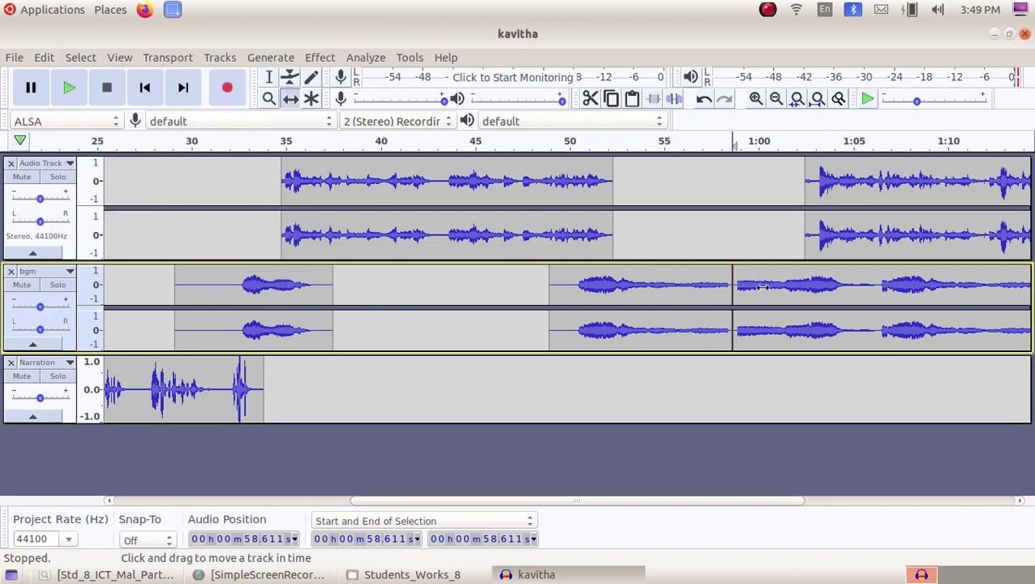
{"action": "left_click_drag", "start_coordinate": [763, 288], "coordinate": [935, 283]}
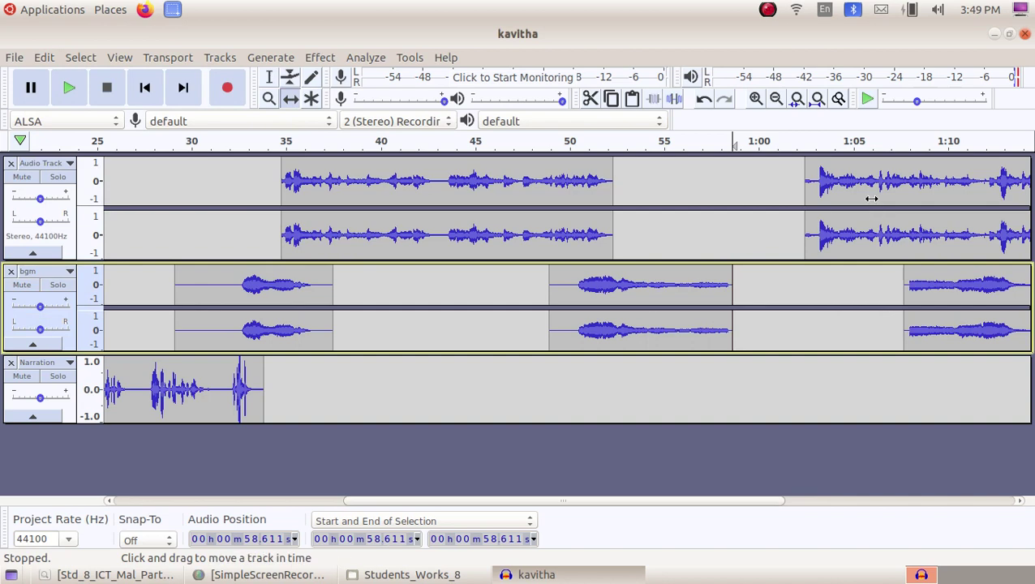
Shift the first track's second clip earlier to about 54 s and the last bgm clip later to about 1:11
{"action": "left_click_drag", "start_coordinate": [872, 196], "coordinate": [718, 203]}
{"action": "left_click_drag", "start_coordinate": [656, 499], "coordinate": [813, 499]}
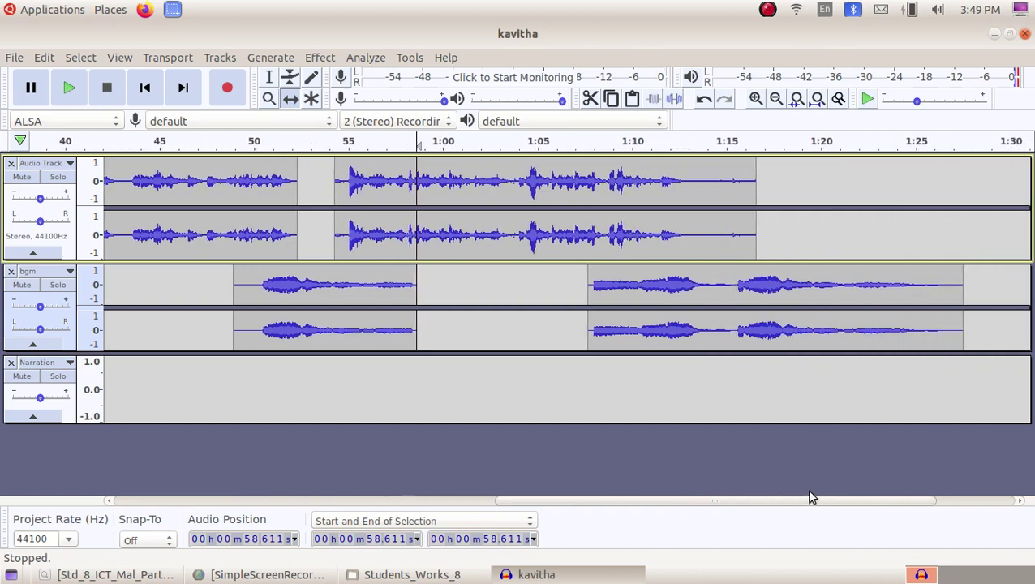
{"action": "left_click_drag", "start_coordinate": [595, 295], "coordinate": [660, 294]}
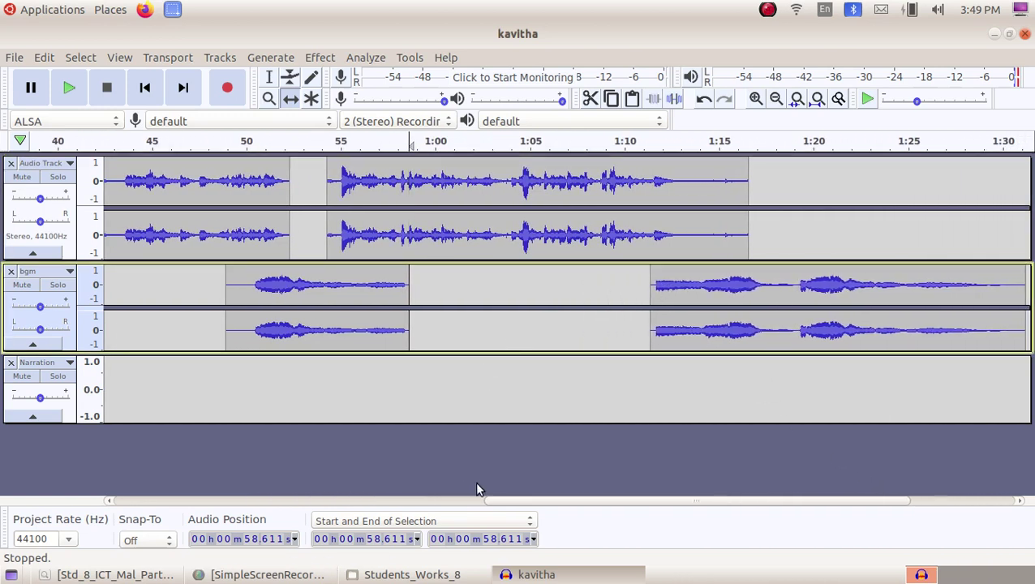
Play the mix from about 30.9 s through the start of the last bgm clip, and stop playback
{"action": "left_click_drag", "start_coordinate": [527, 501], "coordinate": [364, 492]}
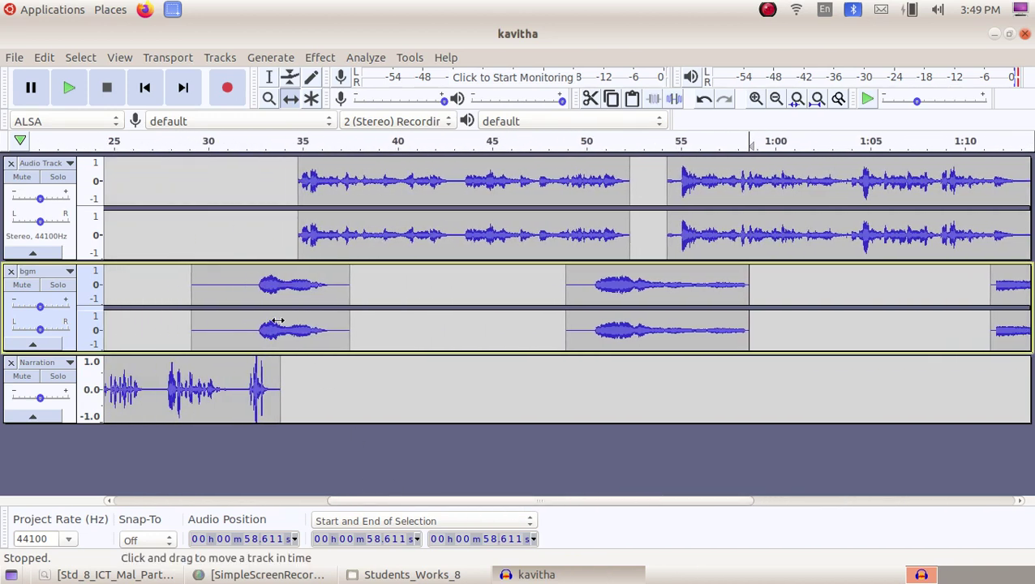
{"action": "left_click", "coordinate": [226, 221]}
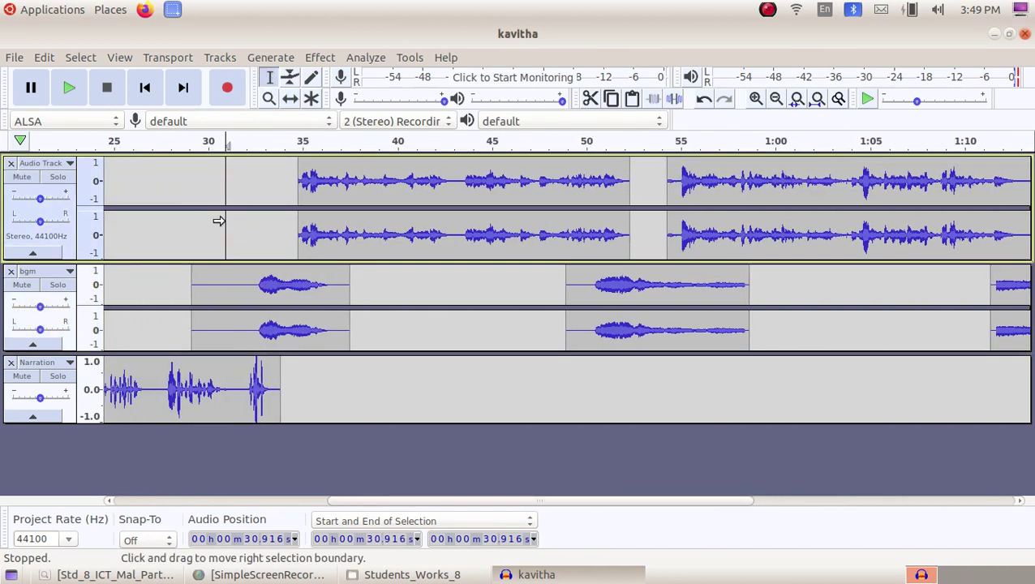
{"action": "left_click", "coordinate": [70, 88]}
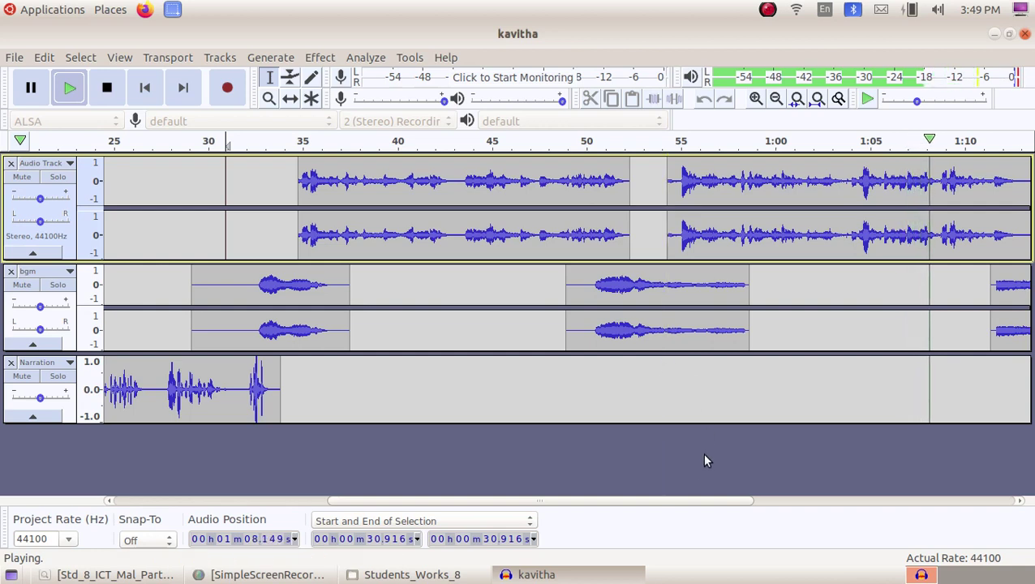
{"action": "left_click_drag", "start_coordinate": [680, 501], "coordinate": [722, 502]}
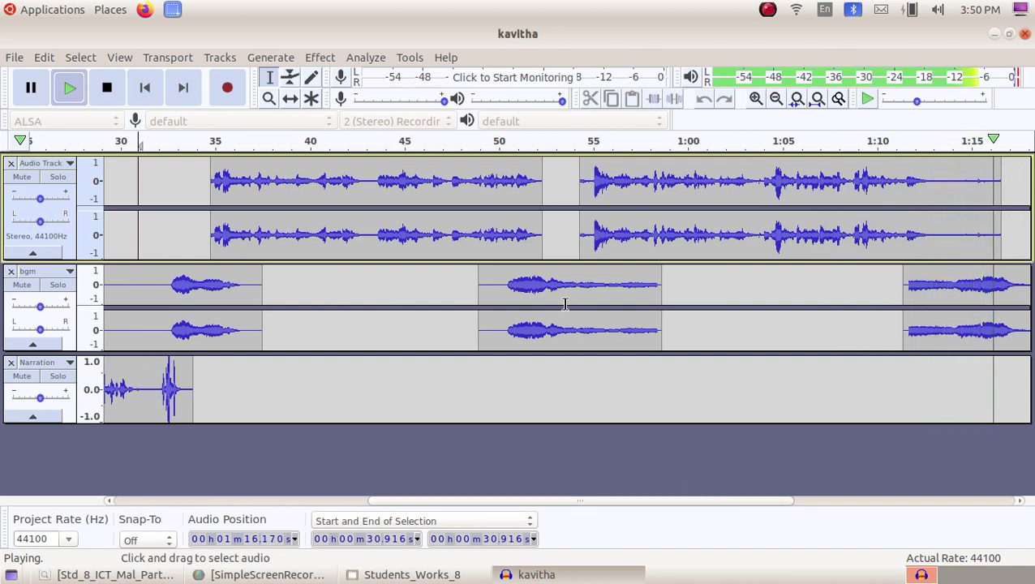
{"action": "left_click", "coordinate": [107, 87]}
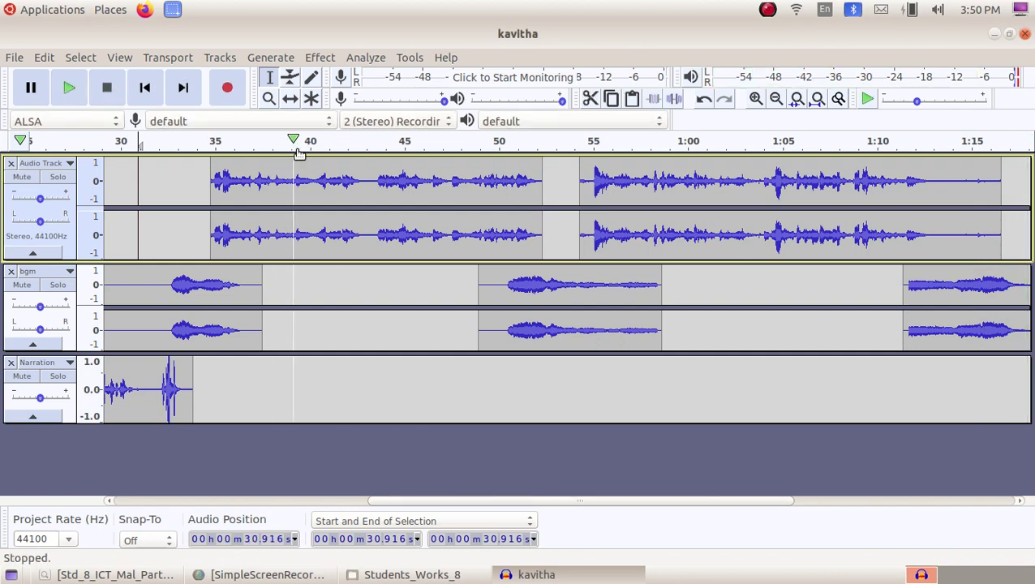
Shift the last bgm clip later so that it starts at about 1:30.6
{"action": "left_click", "coordinate": [291, 99]}
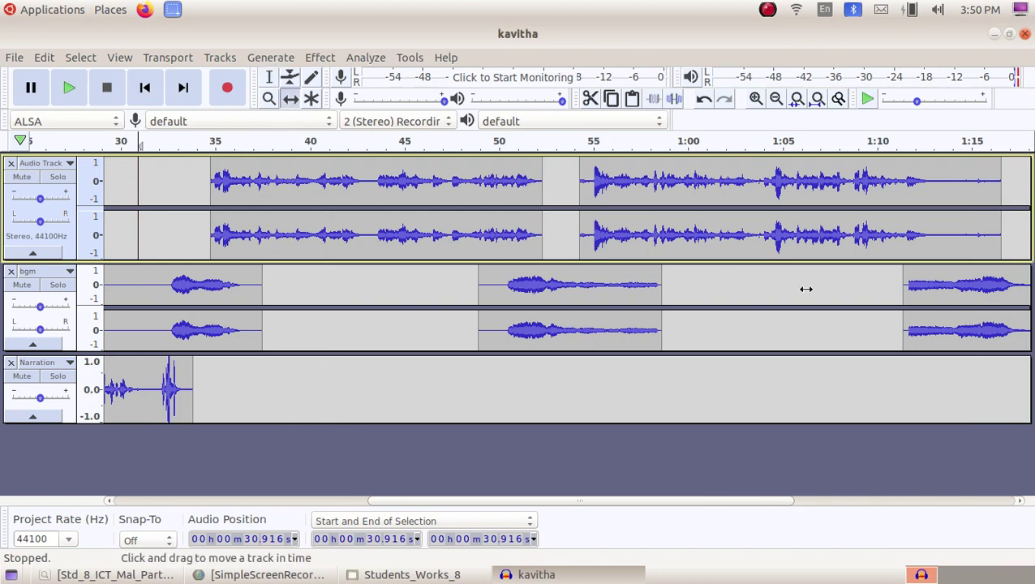
{"action": "left_click", "coordinate": [961, 292]}
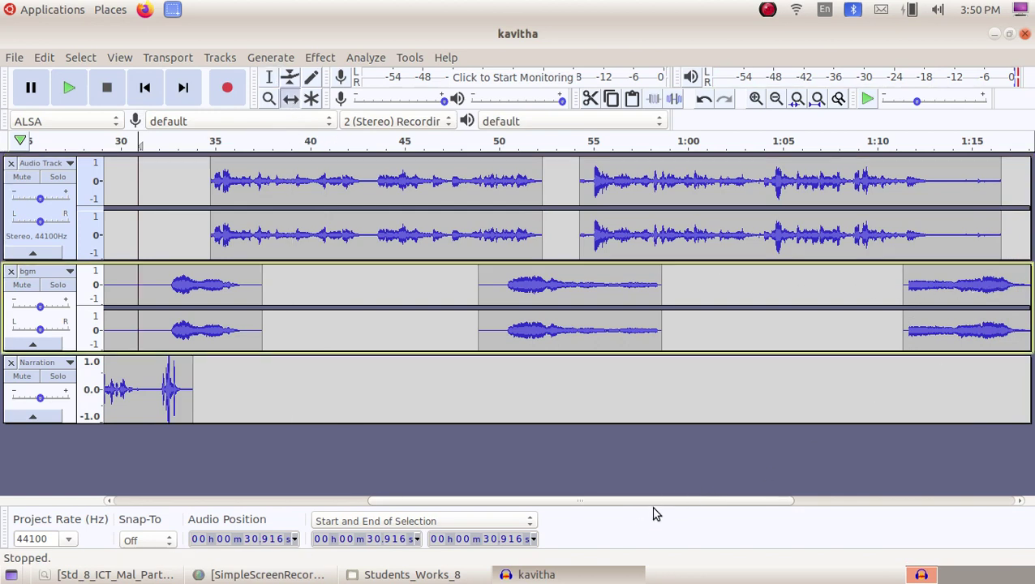
{"action": "left_click_drag", "start_coordinate": [658, 506], "coordinate": [840, 482]}
{"action": "left_click_drag", "start_coordinate": [522, 290], "coordinate": [892, 289]}
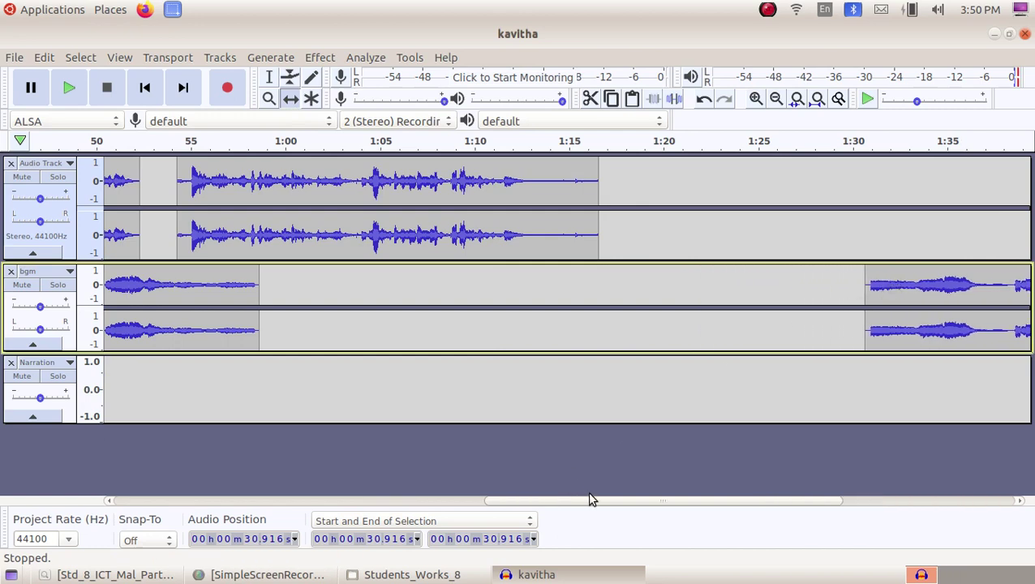
Copy the bgm clip between about 48.8 s and 58.8 s and paste it into the bgm track at about 1:10.5
{"action": "left_click_drag", "start_coordinate": [601, 502], "coordinate": [489, 426]}
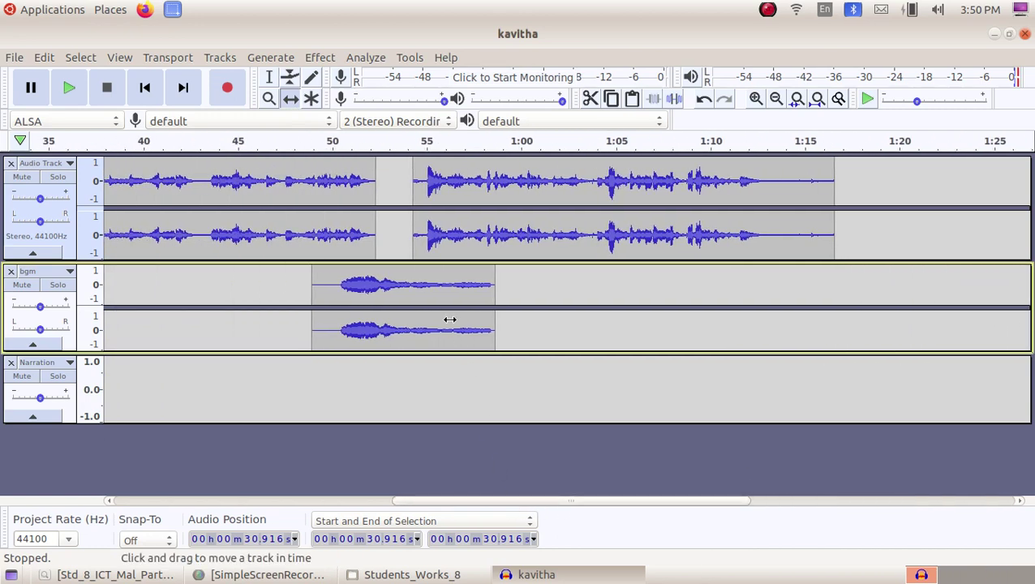
{"action": "left_click", "coordinate": [270, 77]}
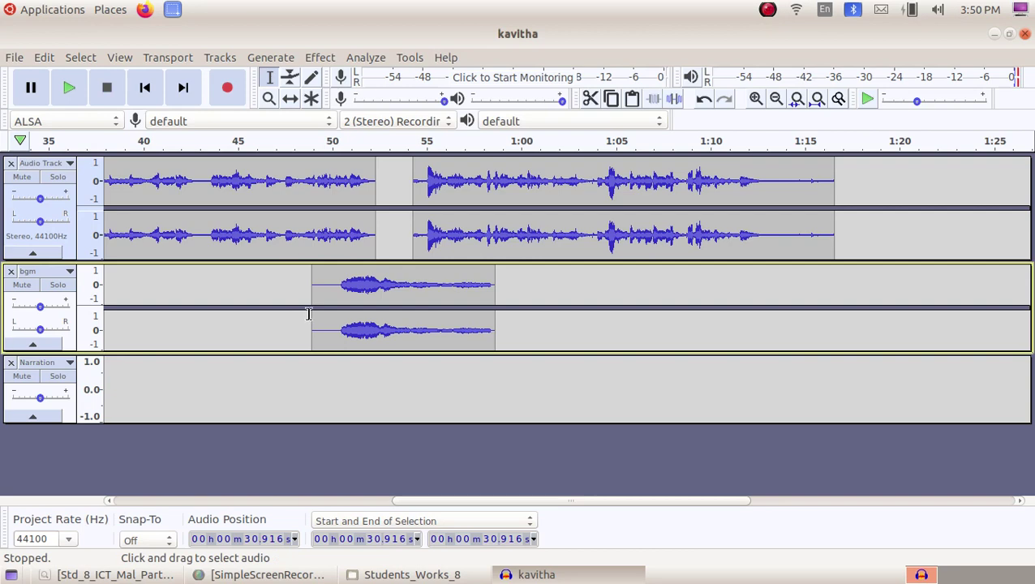
{"action": "left_click_drag", "start_coordinate": [308, 314], "coordinate": [497, 319]}
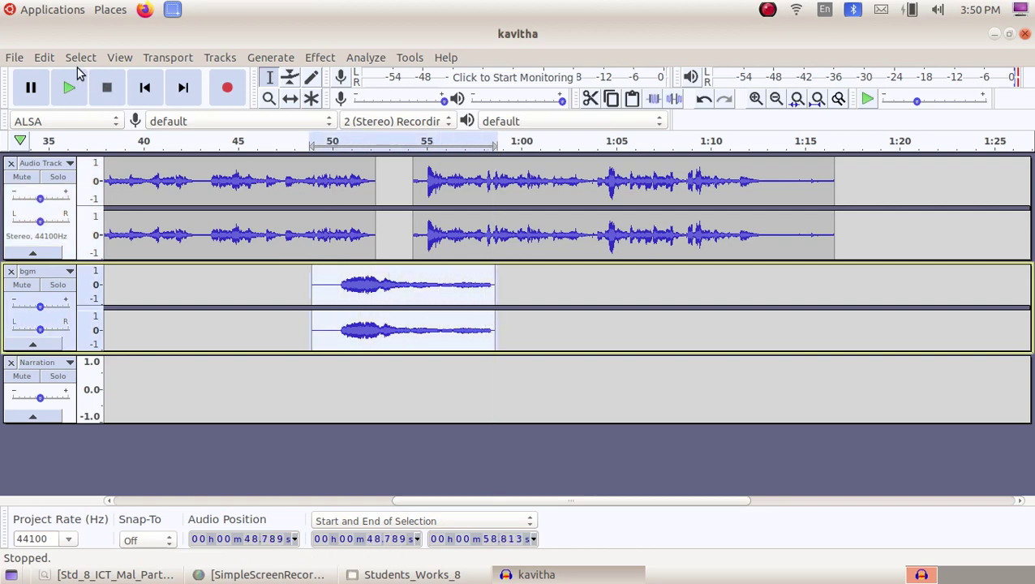
{"action": "left_click", "coordinate": [46, 59]}
{"action": "key", "text": "Escape"}
{"action": "left_click", "coordinate": [720, 318]}
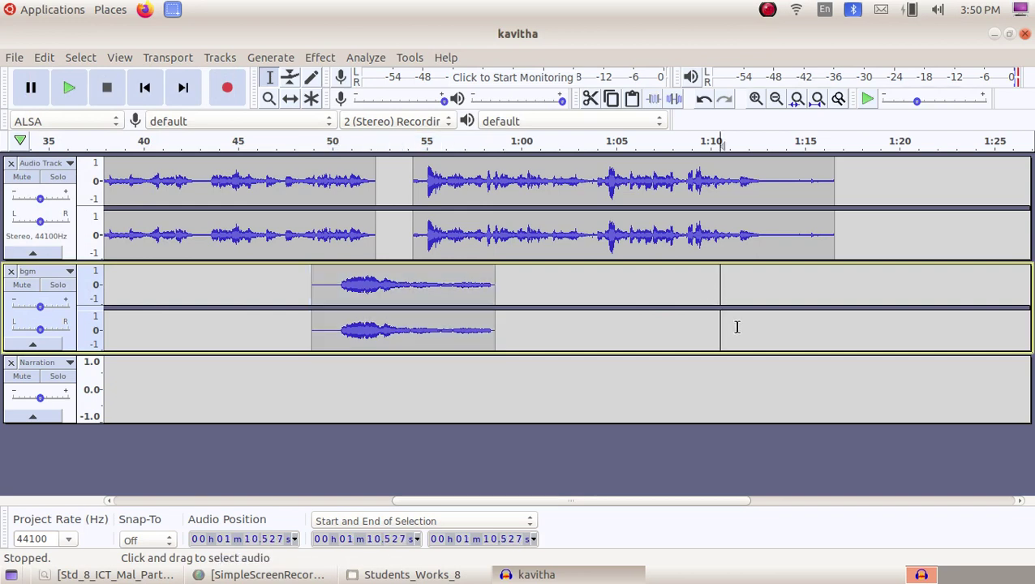
{"action": "left_click", "coordinate": [44, 57]}
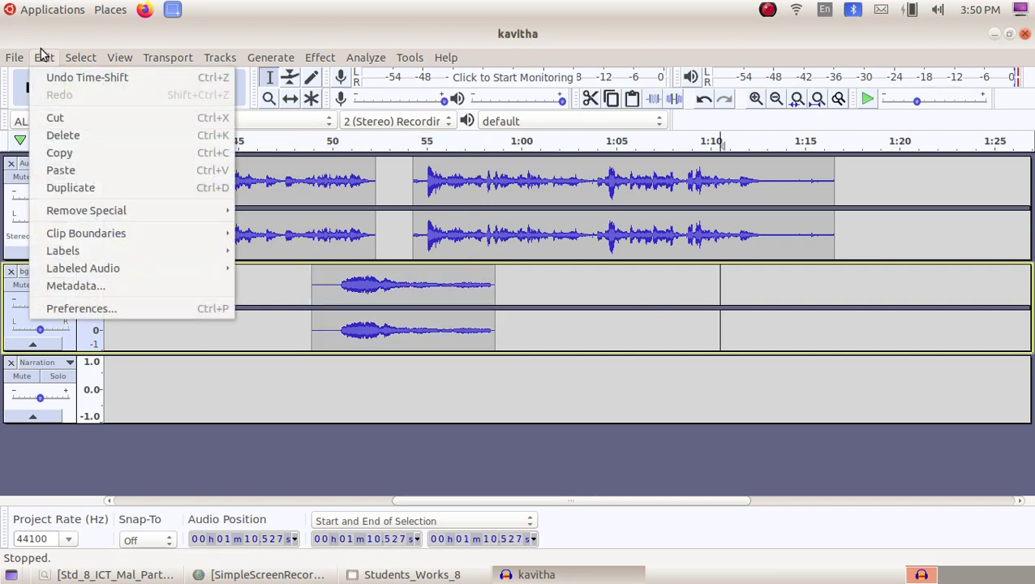
{"action": "left_click", "coordinate": [81, 169]}
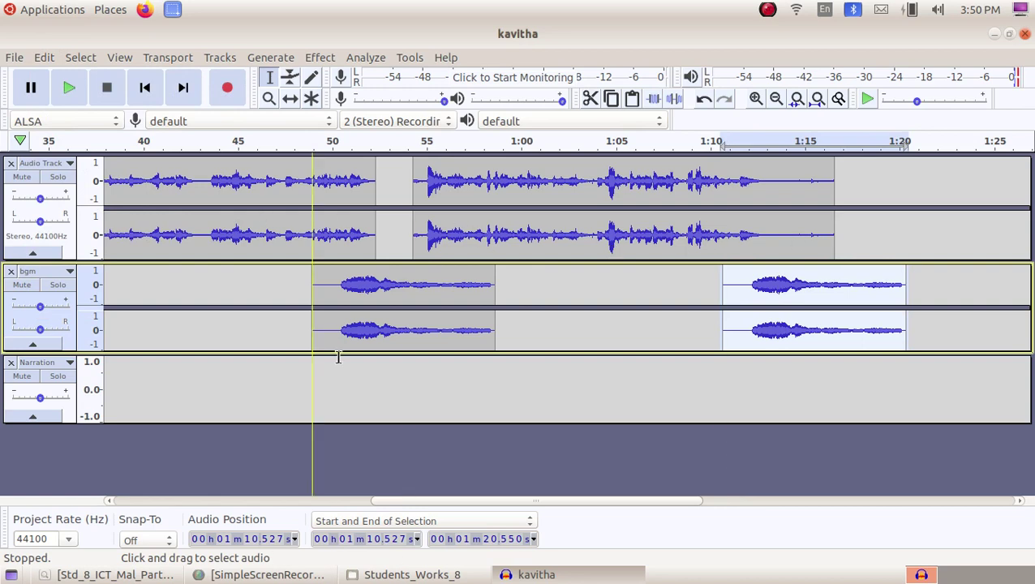
Listen to the beginning of the first track's first clip from about 34.8 s, and stop playback
{"action": "left_click_drag", "start_coordinate": [461, 499], "coordinate": [379, 468]}
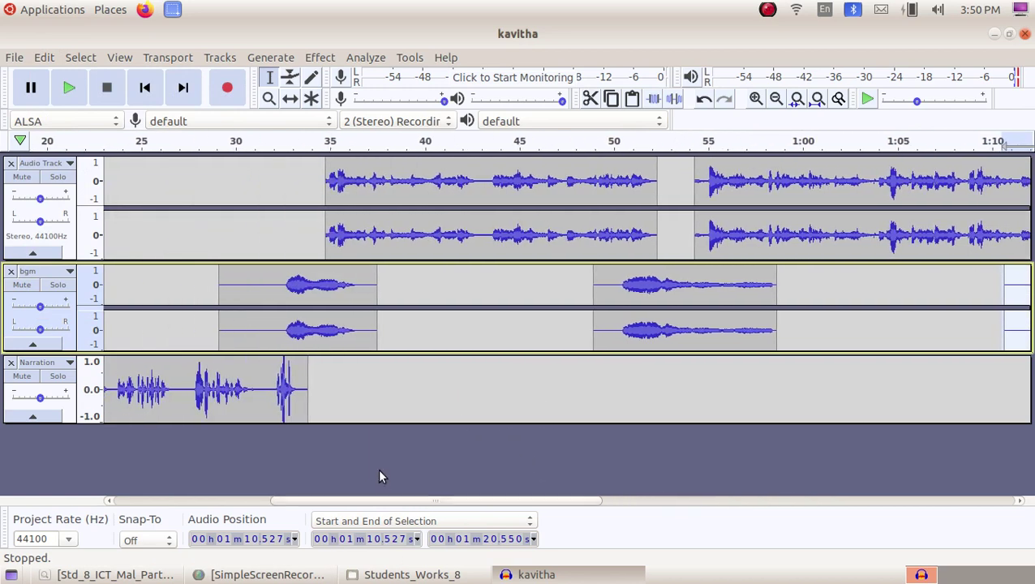
{"action": "left_click", "coordinate": [326, 195]}
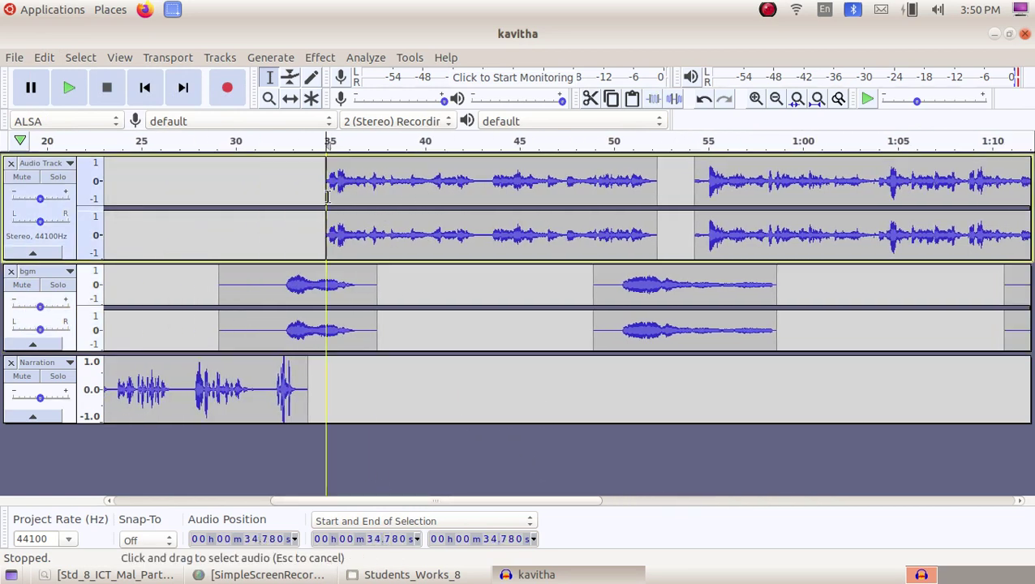
{"action": "left_click", "coordinate": [70, 89]}
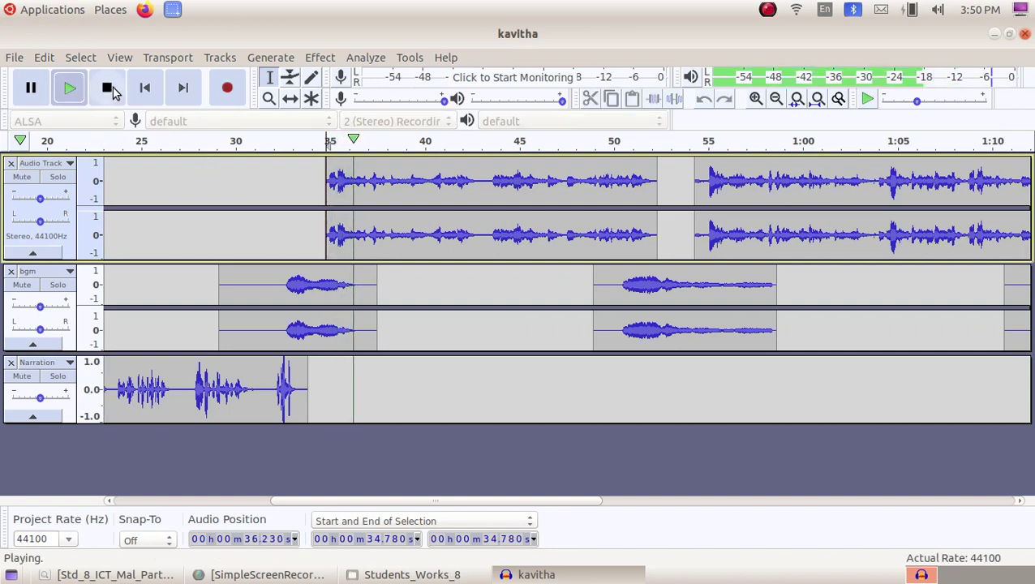
{"action": "left_click", "coordinate": [108, 88]}
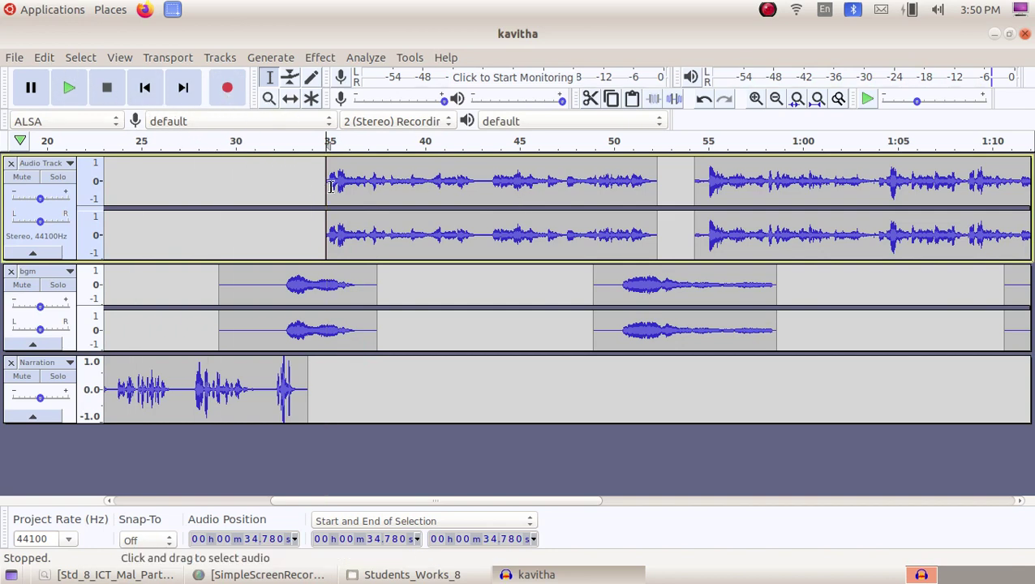
Copy the first track's clip between about 34.3 s and 52.7 s and paste it after the second clip at about 1:17
{"action": "left_click_drag", "start_coordinate": [328, 187], "coordinate": [663, 209]}
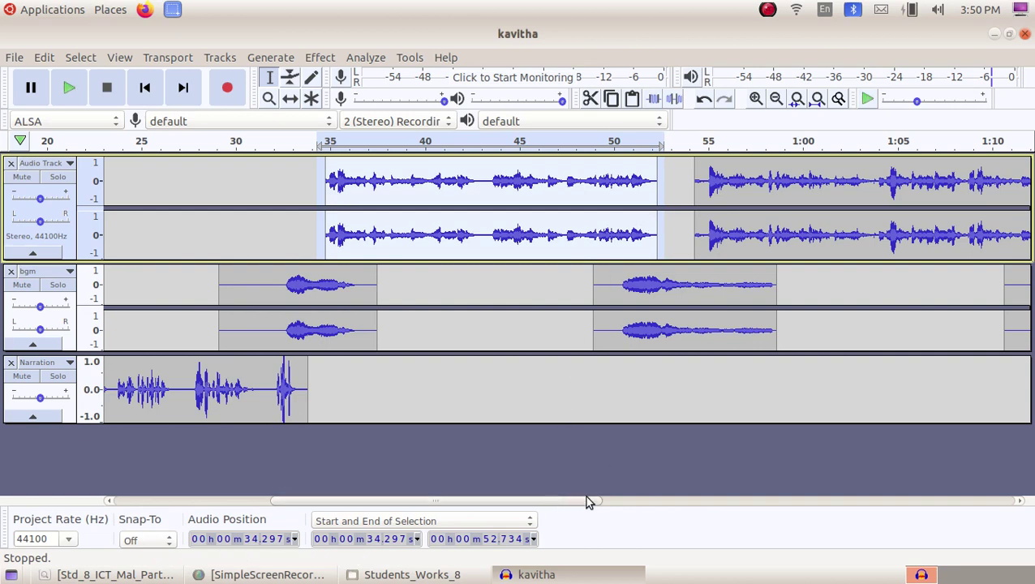
{"action": "left_click_drag", "start_coordinate": [586, 499], "coordinate": [759, 483]}
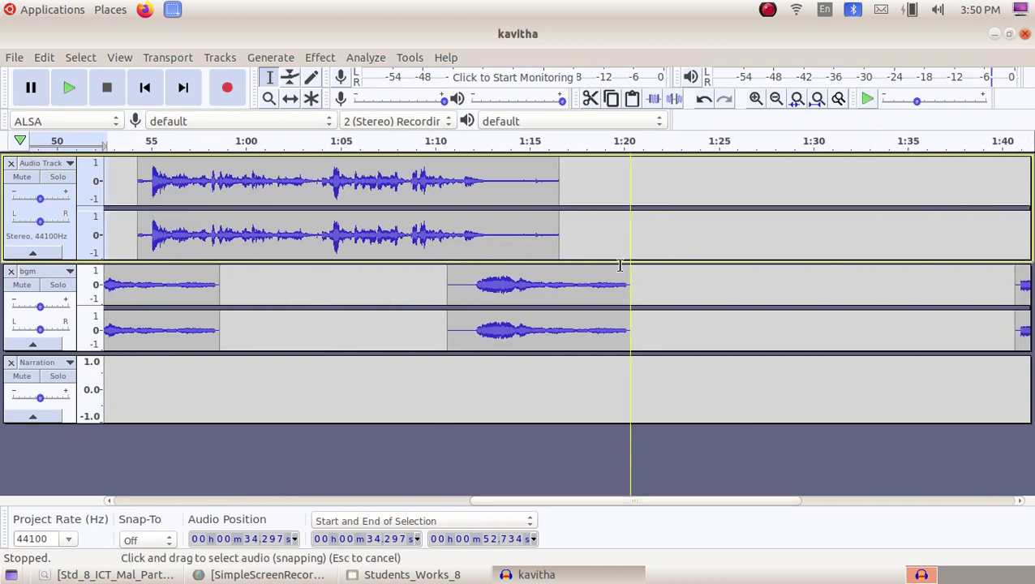
{"action": "left_click", "coordinate": [567, 231]}
{"action": "key", "text": "ctrl+v"}
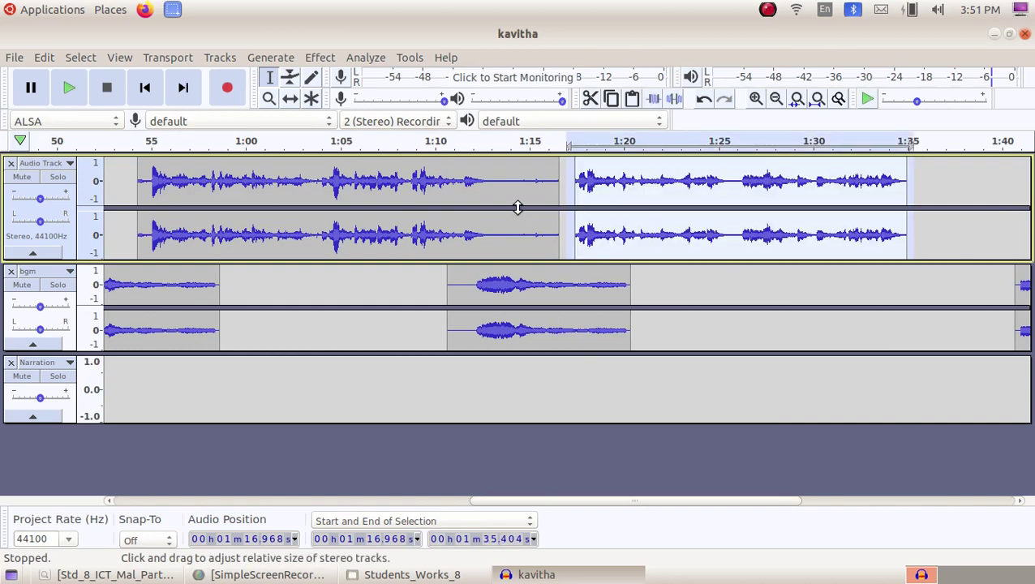
Delete the nearly silent end of the first track's second clip, from about 1:14 to 1:17
{"action": "left_click", "coordinate": [515, 214]}
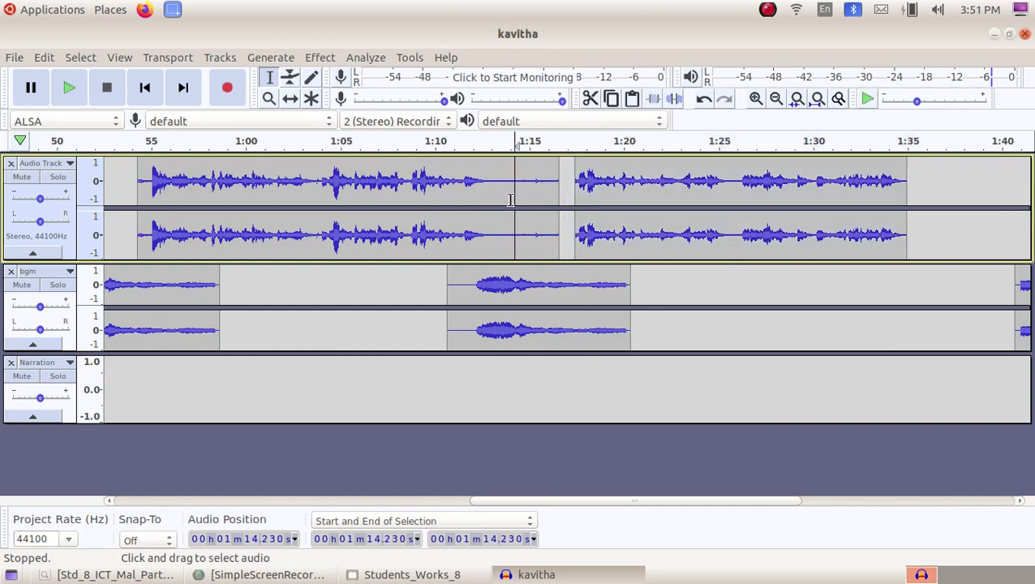
{"action": "left_click_drag", "start_coordinate": [511, 197], "coordinate": [568, 206]}
{"action": "key", "text": "Delete"}
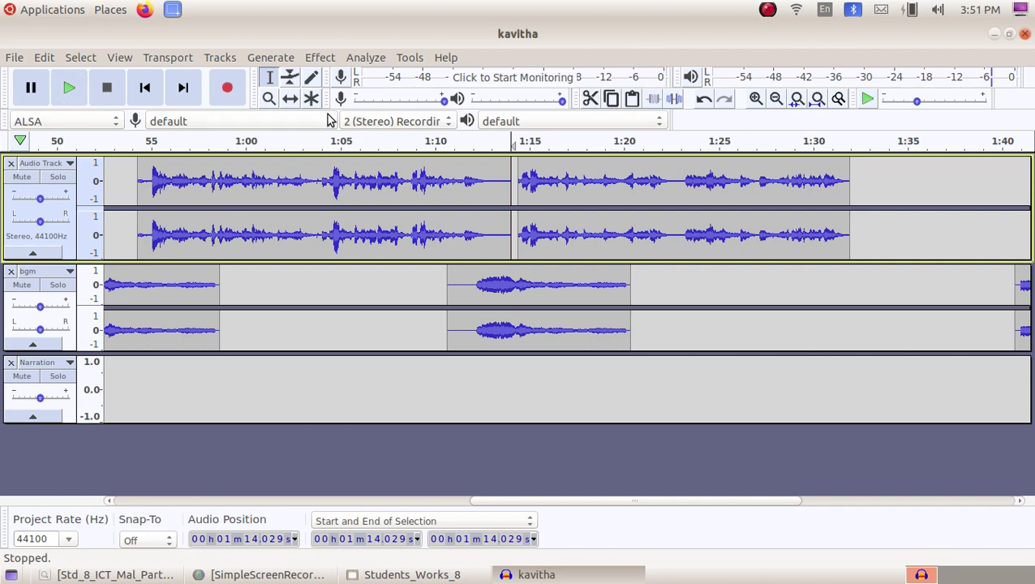
Shift the pasted bgm clip earlier to about 1:10 and the first track's pasted clip later to about 1:14.8
{"action": "left_click", "coordinate": [290, 98]}
{"action": "left_click_drag", "start_coordinate": [475, 275], "coordinate": [464, 275]}
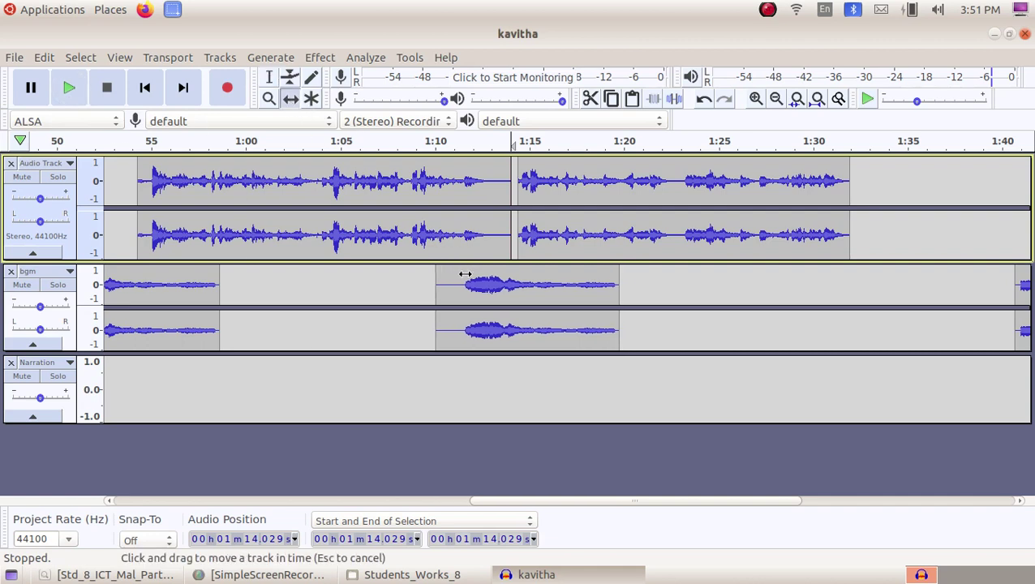
{"action": "mouse_move", "coordinate": [573, 219]}
{"action": "left_mouse_down"}
{"action": "mouse_move", "coordinate": [591, 216]}
{"action": "mouse_move", "coordinate": [585, 232]}
{"action": "left_mouse_up"}
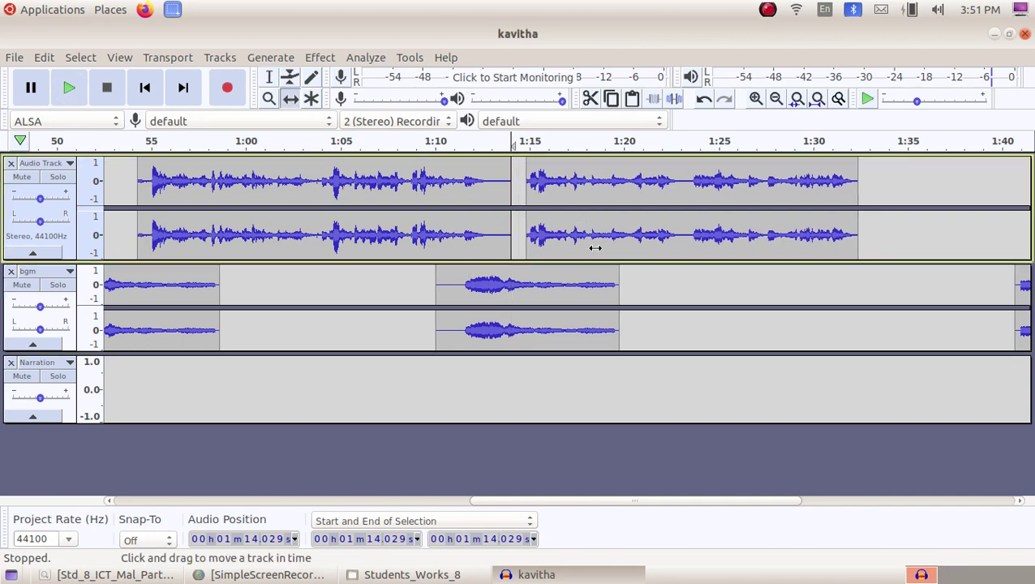
Shift the last bgm clip earlier to start at about 1:30.5, overlapping the end of the first track's pasted clip
{"action": "left_click_drag", "start_coordinate": [1019, 293], "coordinate": [822, 299]}
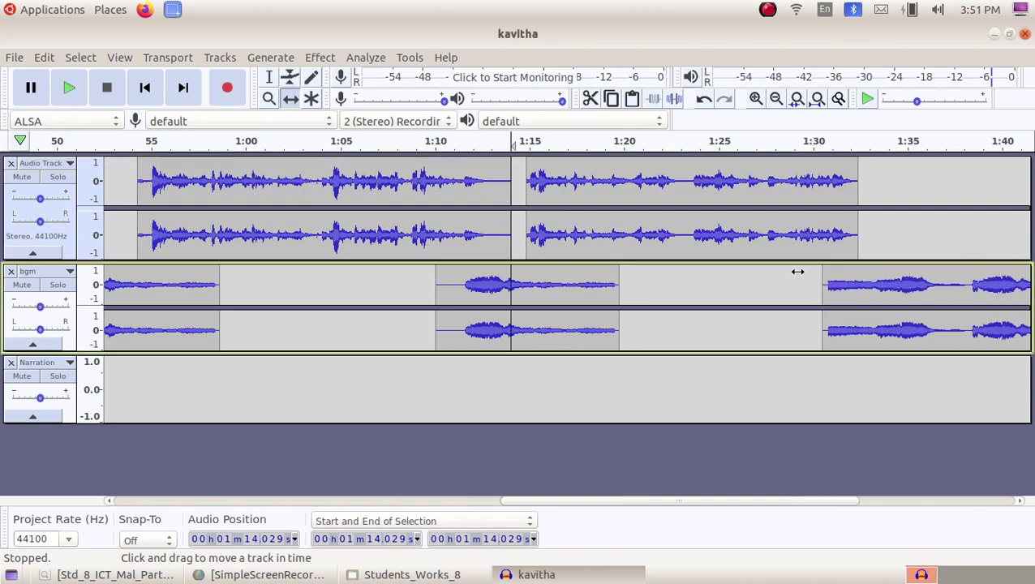
{"action": "left_click", "coordinate": [268, 77]}
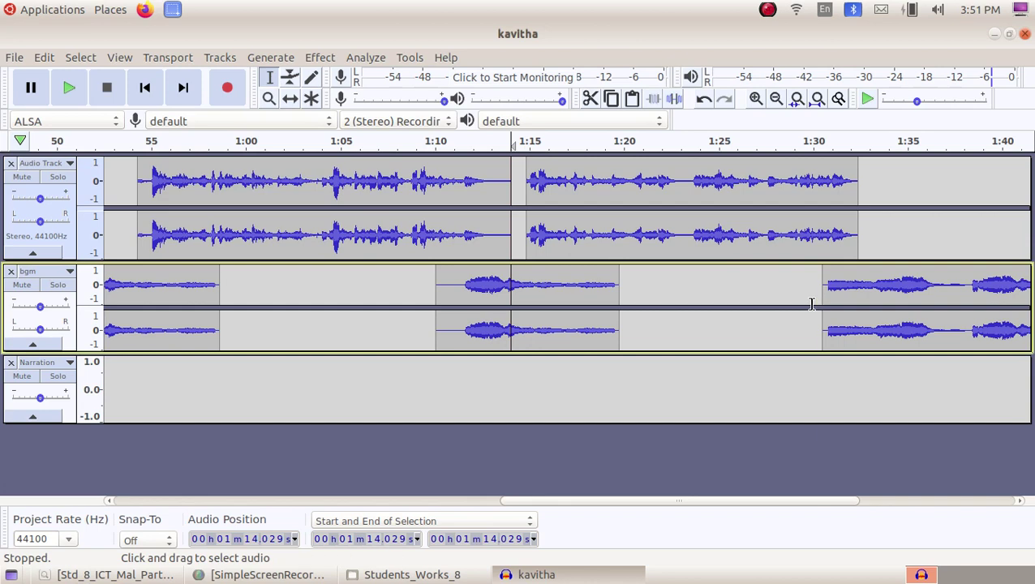
Fade in the start of the last bgm clip from about 1:30.1 to 1:31.9 and play the mix from about 1:08.6
{"action": "left_click_drag", "start_coordinate": [816, 303], "coordinate": [847, 303]}
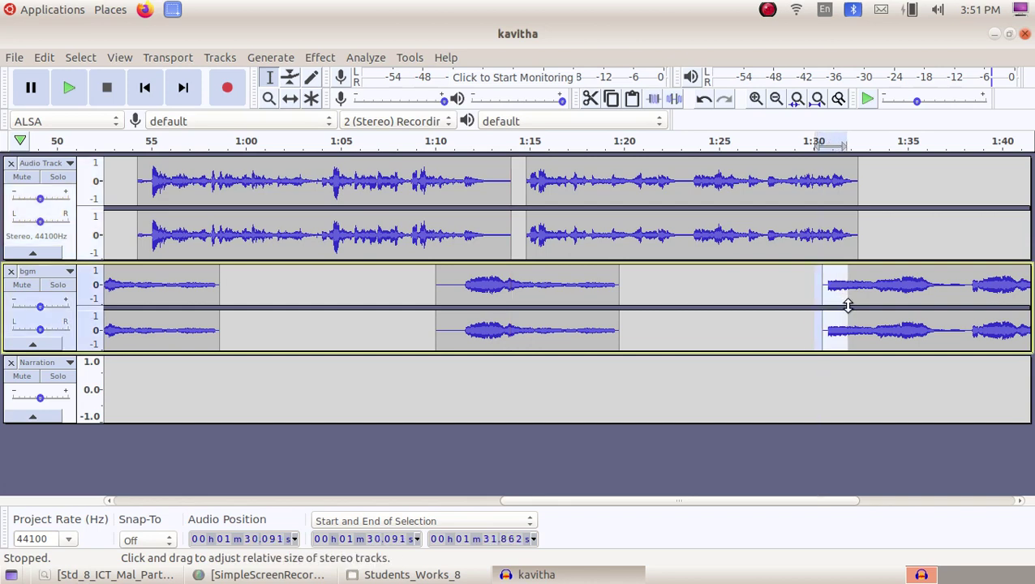
{"action": "left_click", "coordinate": [317, 62]}
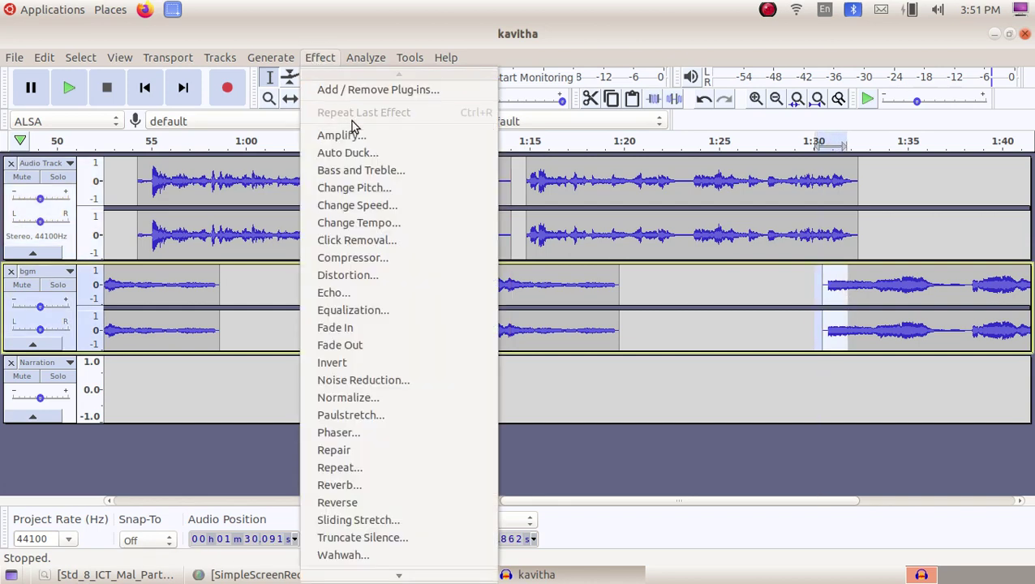
{"action": "left_click", "coordinate": [405, 335]}
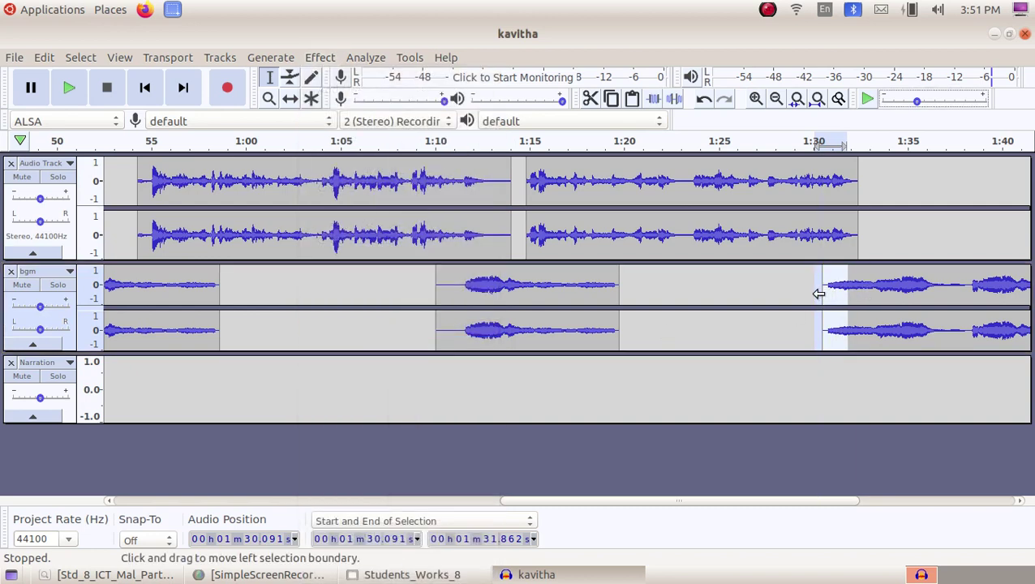
{"action": "left_click", "coordinate": [409, 283]}
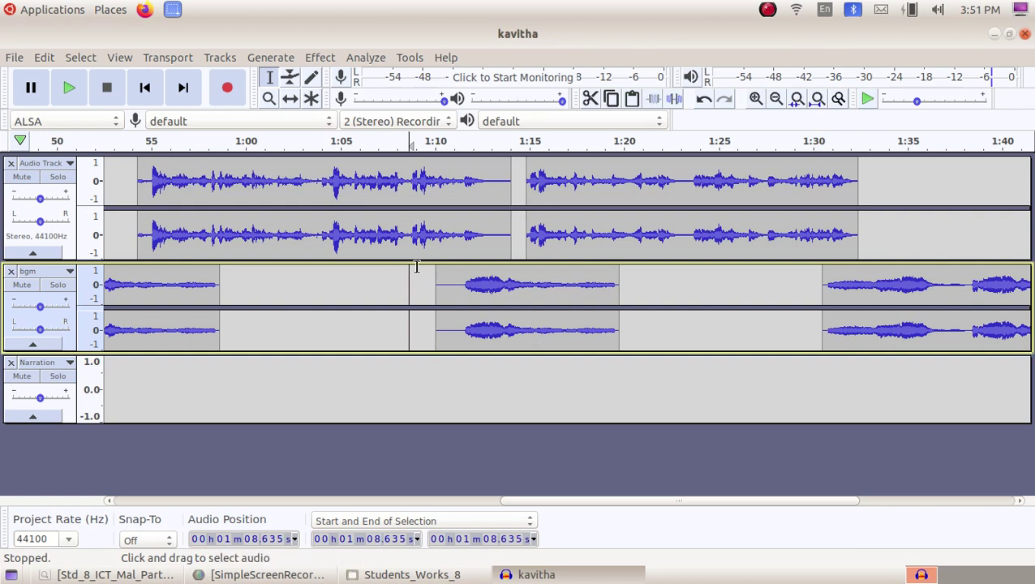
{"action": "left_click", "coordinate": [75, 81]}
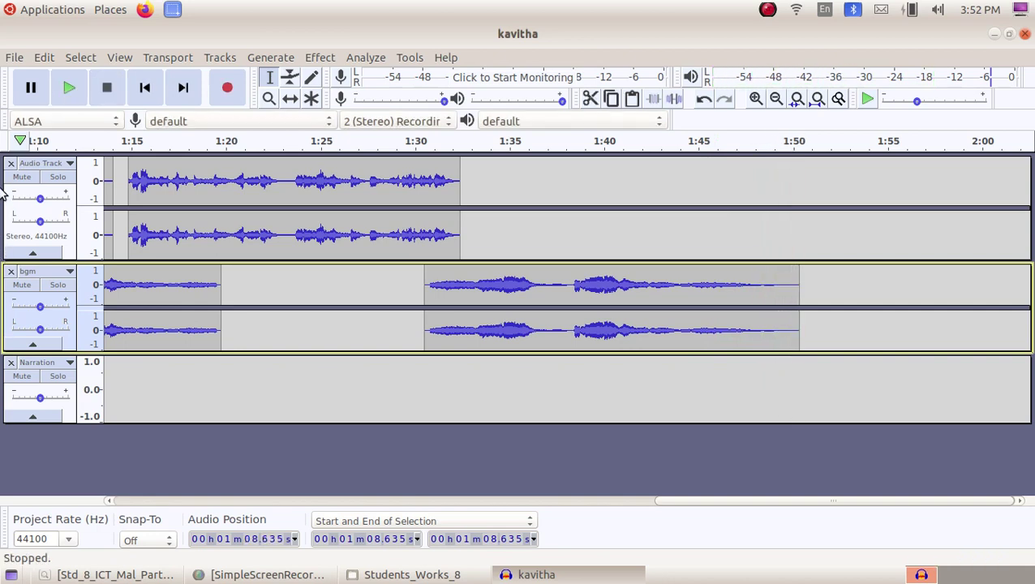
Export the mixed-down project as kavitha_bgm.mp3 to the Students_Works_8 folder, accepting the existing metadata tags
{"action": "left_click", "coordinate": [14, 62]}
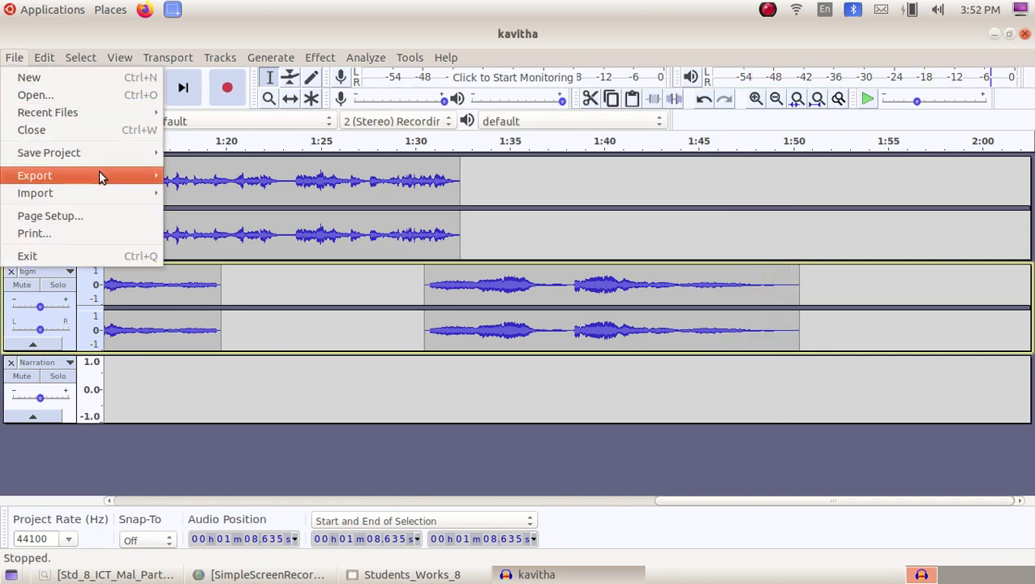
{"action": "mouse_move", "coordinate": [102, 177]}
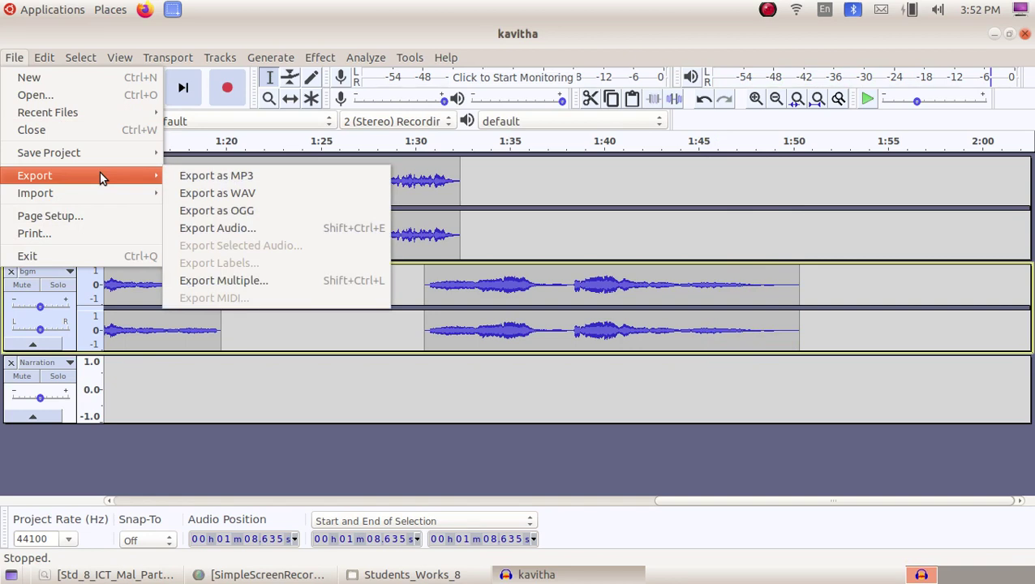
{"action": "left_click", "coordinate": [277, 176]}
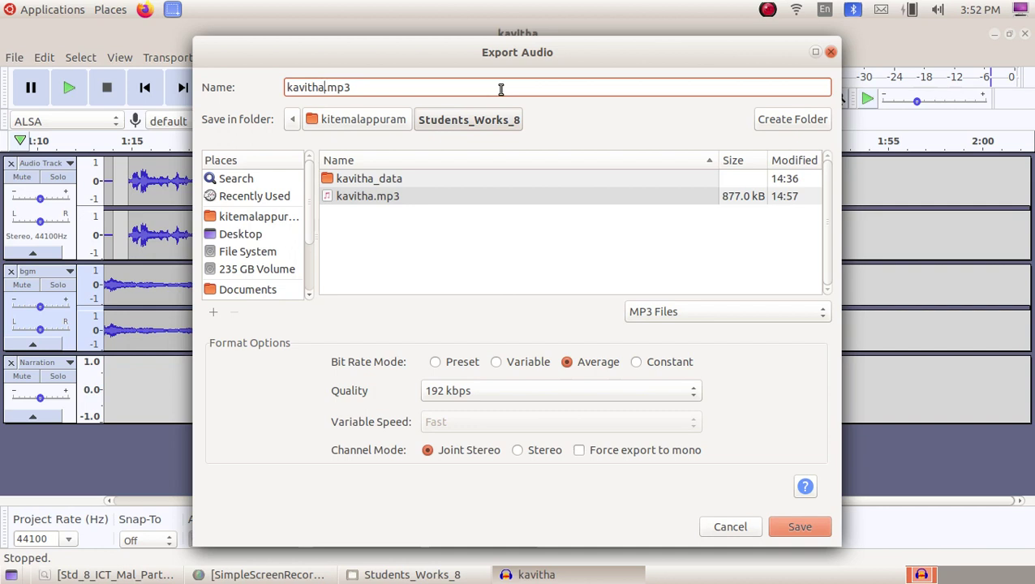
{"action": "type", "text": "_bgm"}
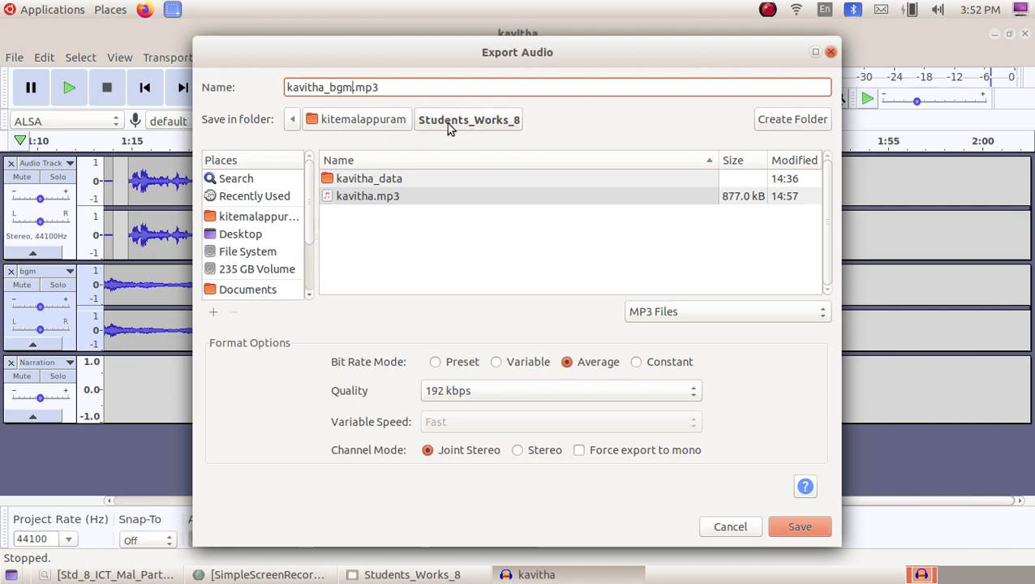
{"action": "left_click", "coordinate": [795, 525]}
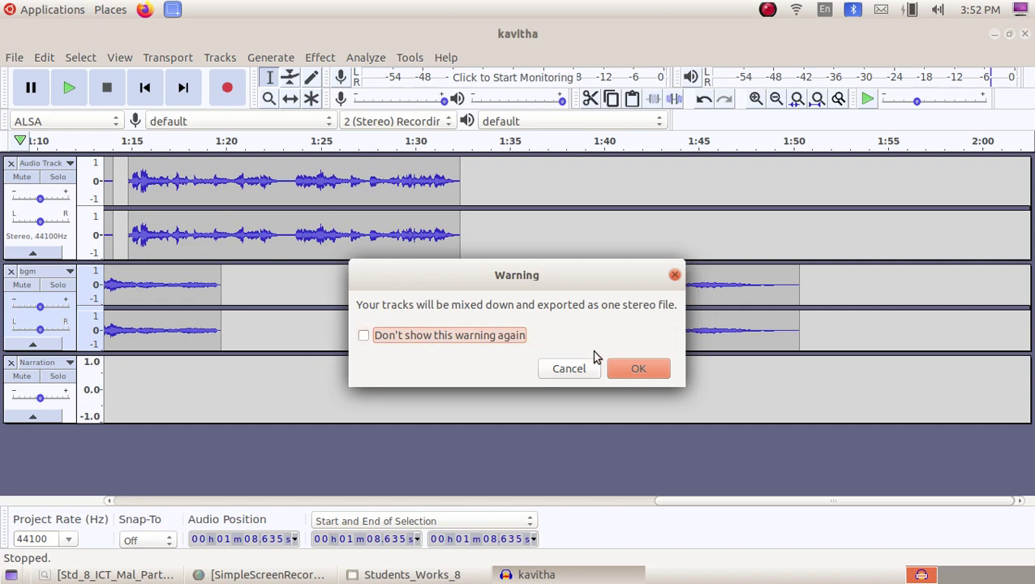
{"action": "left_click", "coordinate": [636, 373]}
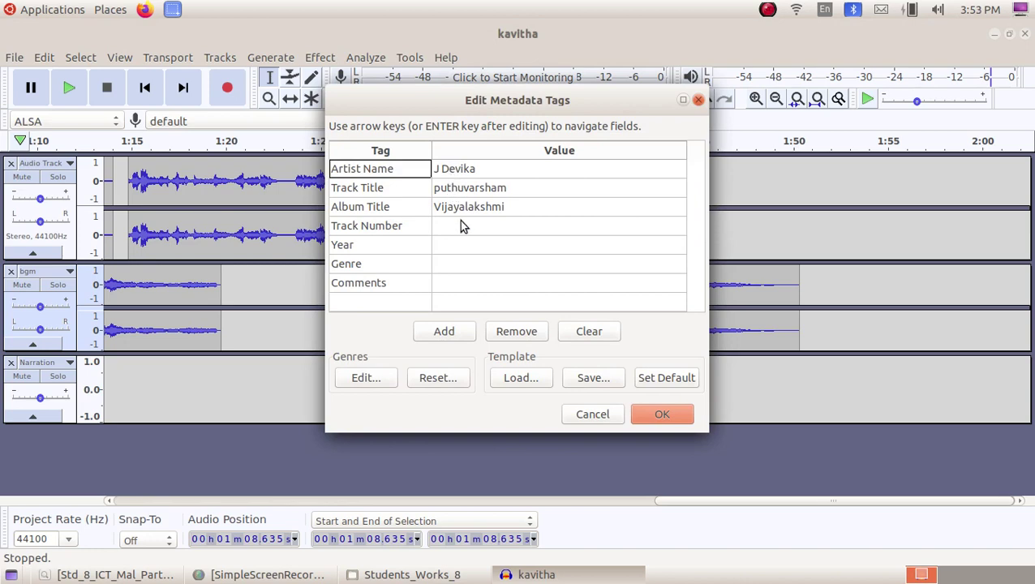
{"action": "left_click", "coordinate": [665, 417]}
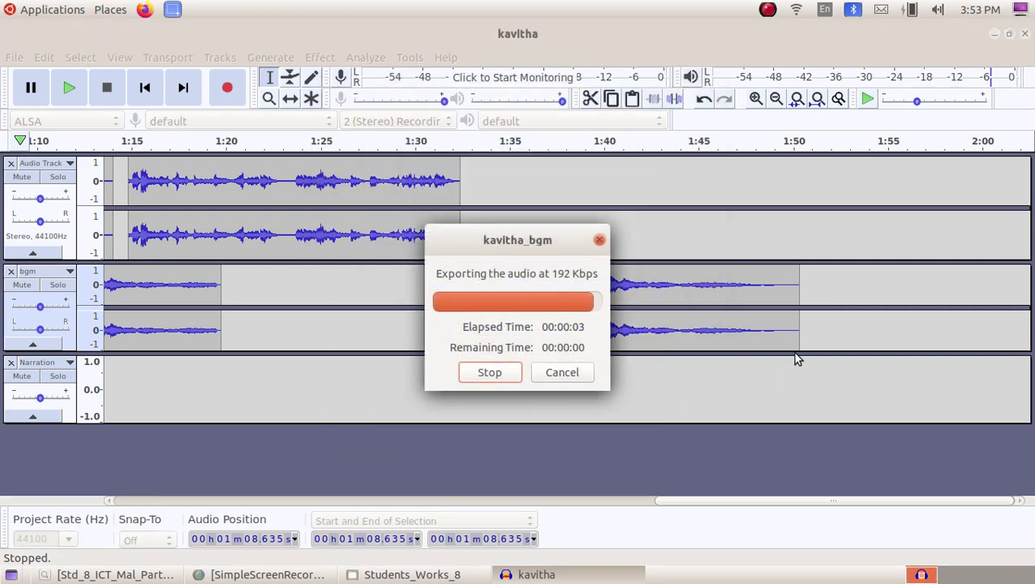
Switch to the file manager's Students_Works_8 folder and play the exported kavitha_bgm.mp3 in the audio player
{"action": "left_click", "coordinate": [996, 36]}
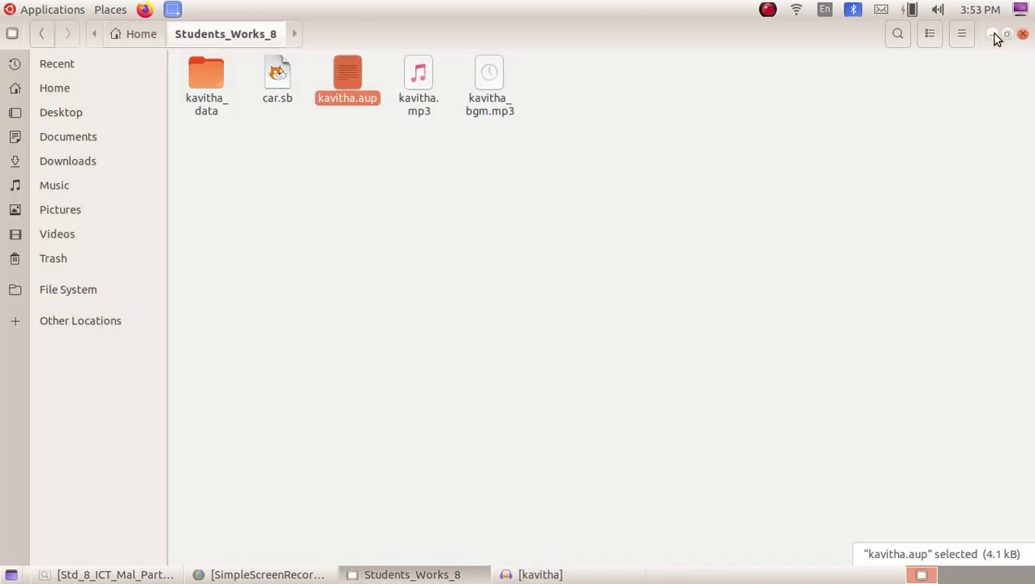
{"action": "left_click", "coordinate": [619, 187]}
{"action": "left_click", "coordinate": [498, 111]}
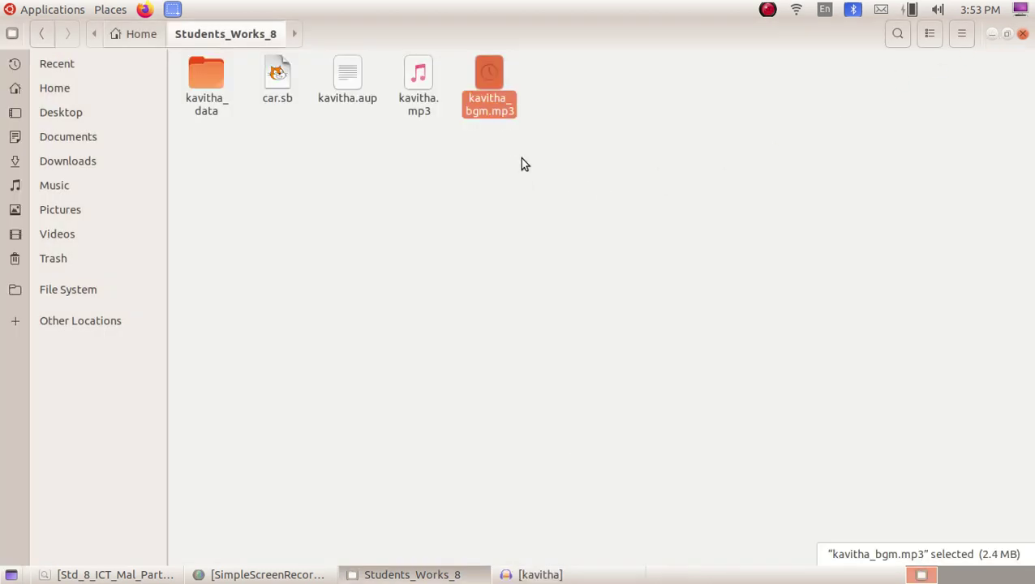
{"action": "double_click", "coordinate": [491, 104]}
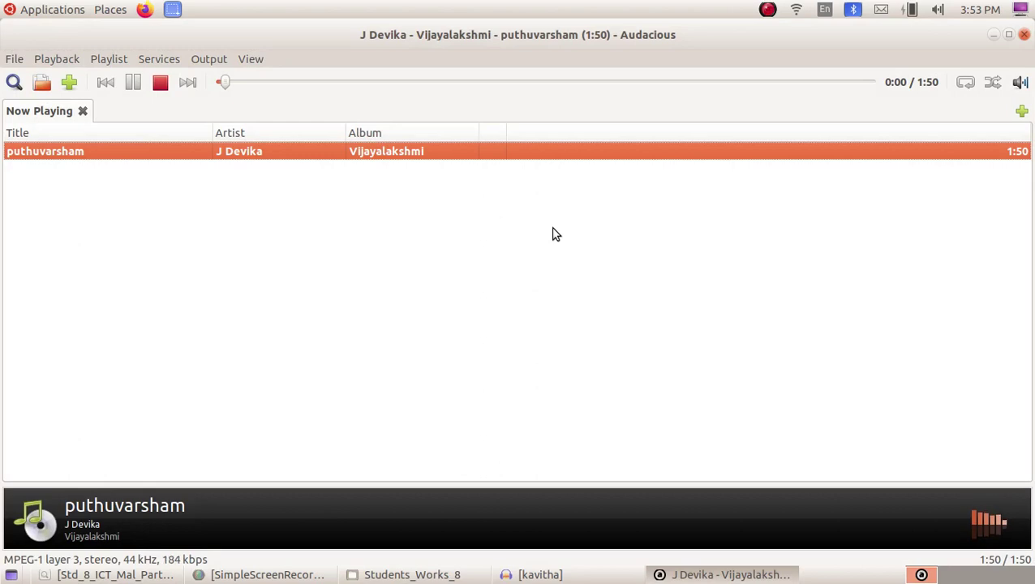